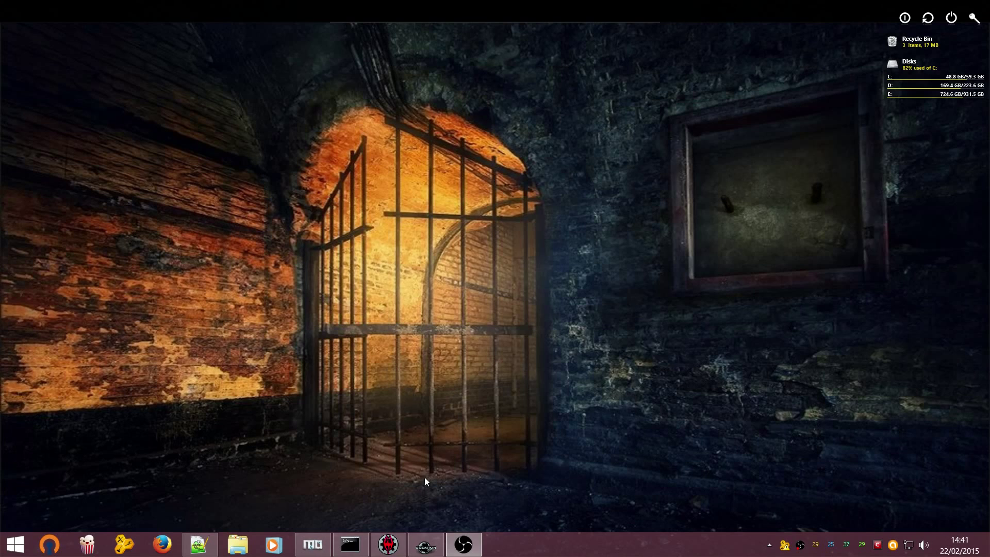
# Step: Switch to the Creation Kit and list the cells of the Tamriel world space in the Cell View
pyautogui.click(422, 545)
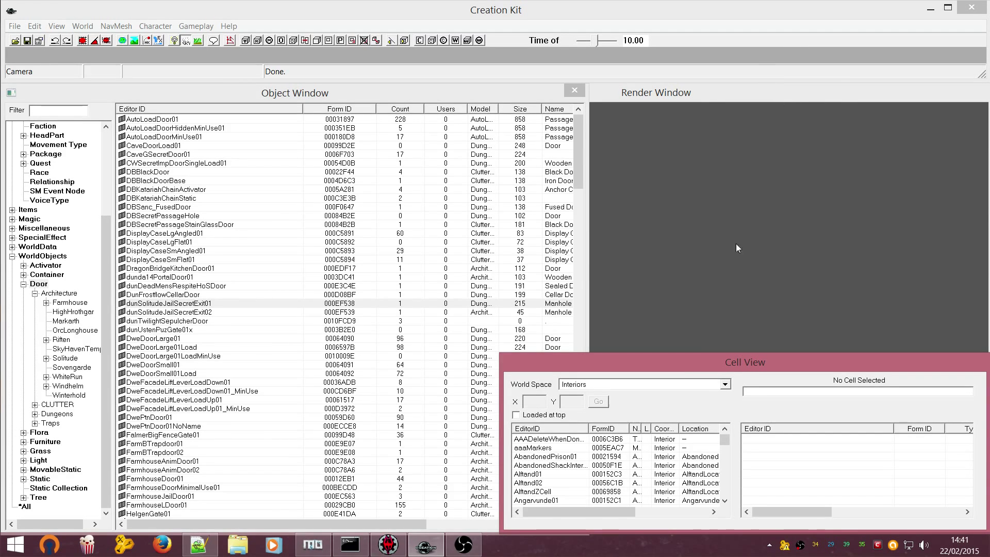
pyautogui.click(701, 384)
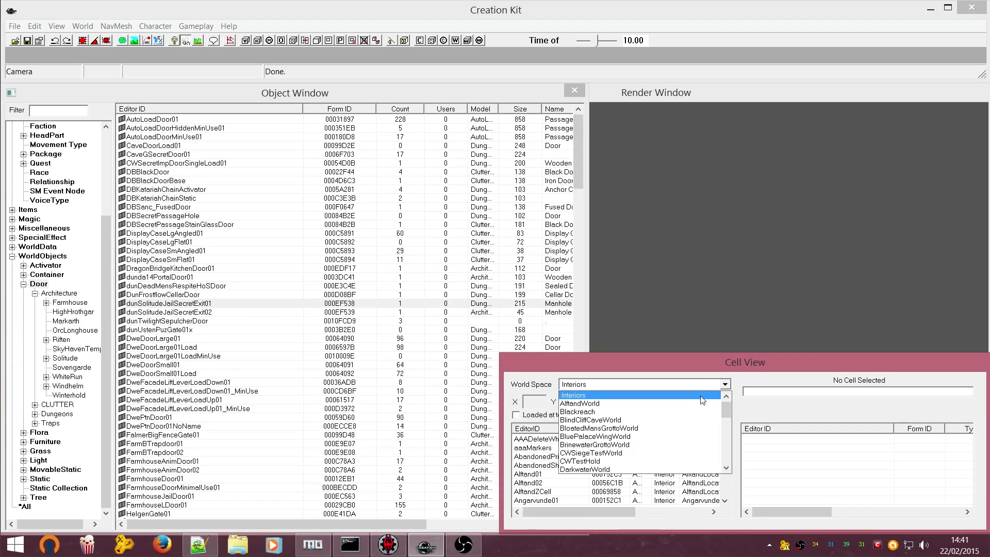
pyautogui.scroll(-2, 681, 445)
pyautogui.scroll(-10, 681, 444)
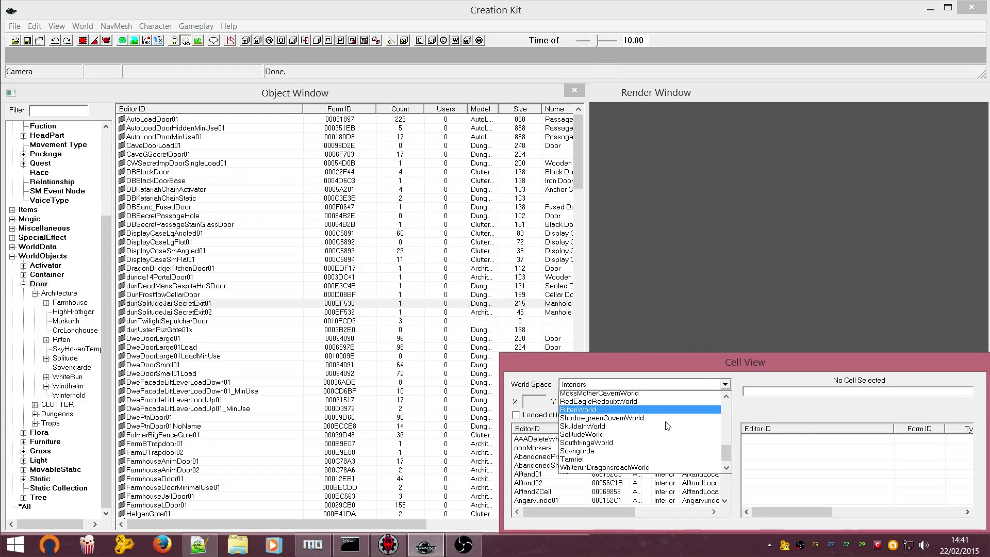
pyautogui.click(628, 444)
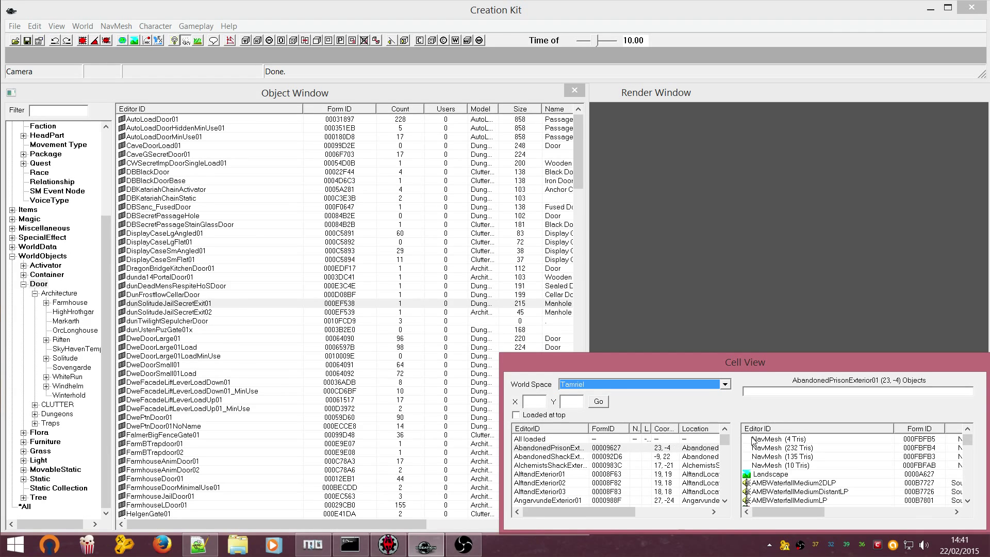
# Step: Find the Whiterun exterior cell (8, -5) in the cell list and load it, accepting the animation warning
pyautogui.click(652, 474)
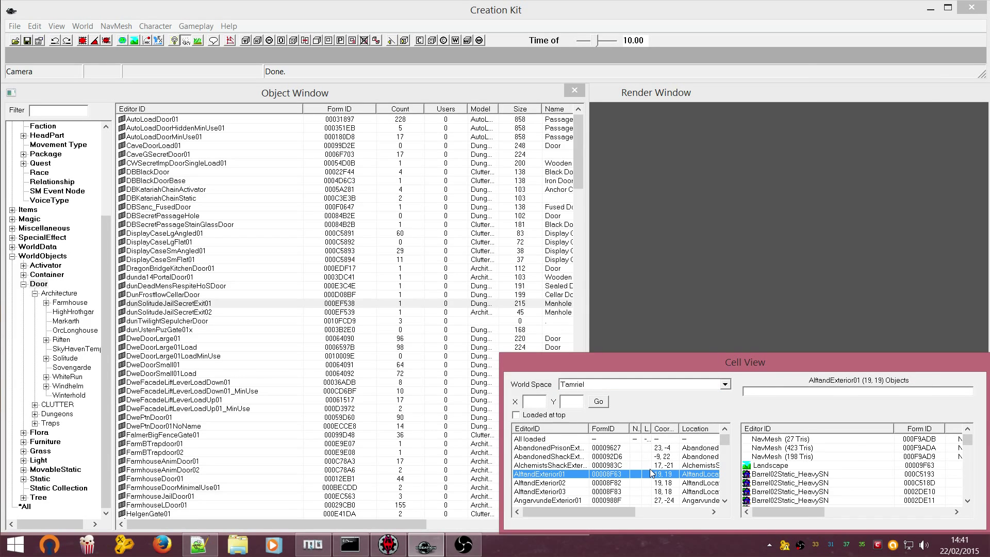
pyautogui.write('wh')
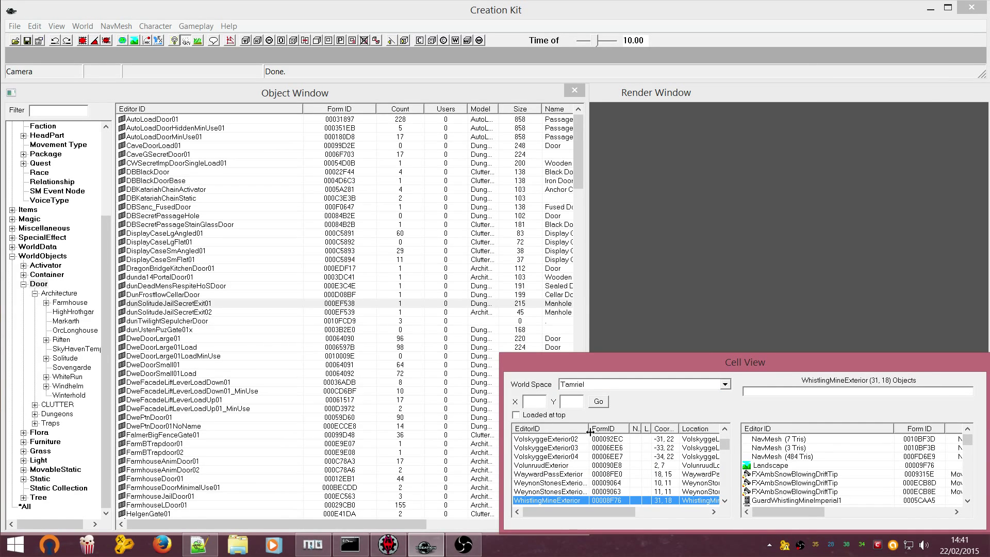
pyautogui.click(531, 482)
pyautogui.scroll(-2, 577, 497)
pyautogui.scroll(-2, 576, 496)
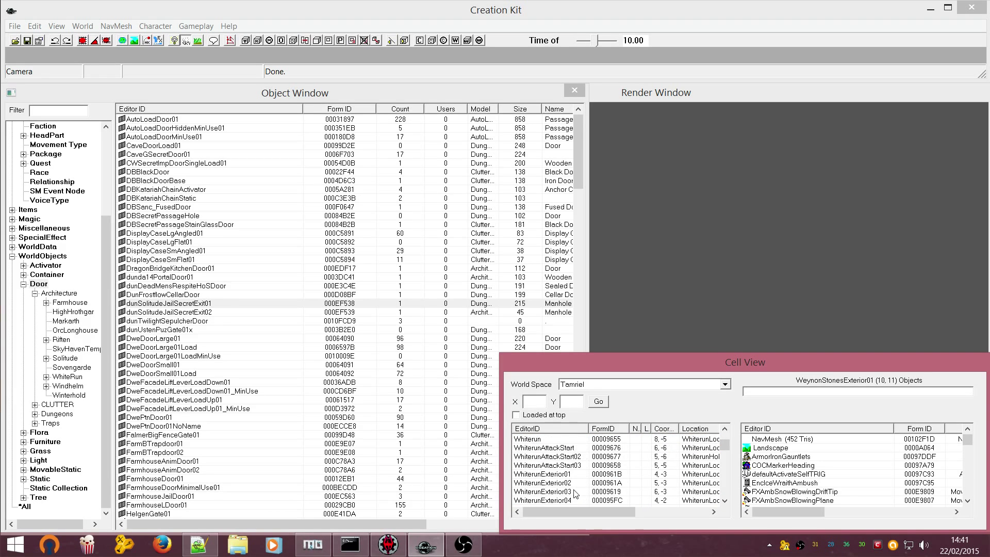
pyautogui.doubleClick(547, 467)
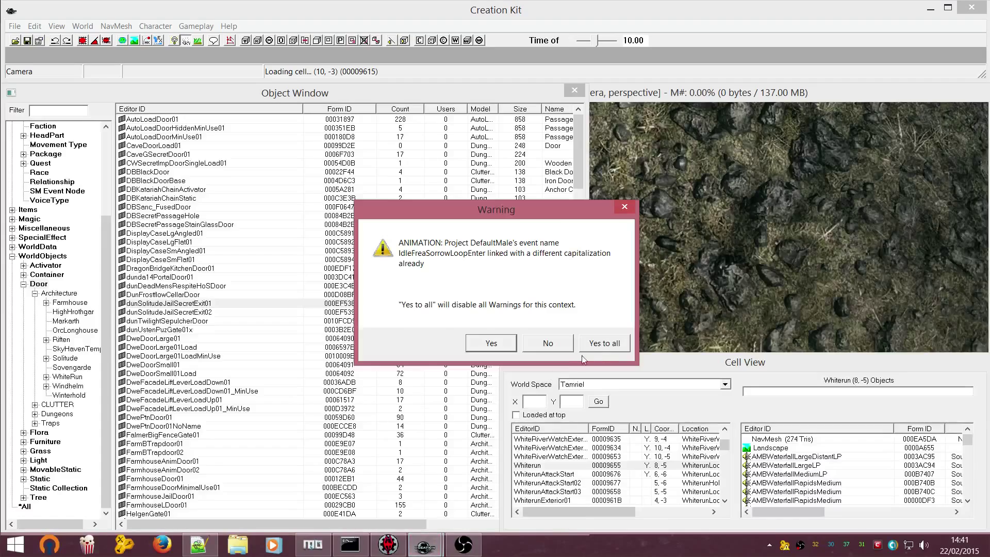
pyautogui.press('Return')
# Step: Delete the WRHouseMeadery01 building beside the road in the Whiterun exterior
pyautogui.click(745, 96)
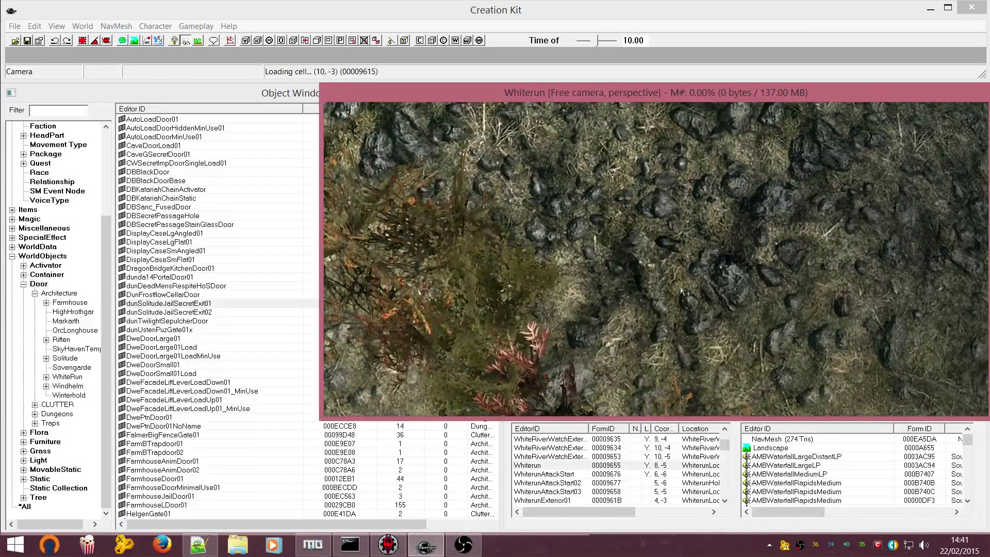
pyautogui.scroll(-10, 660, 270)
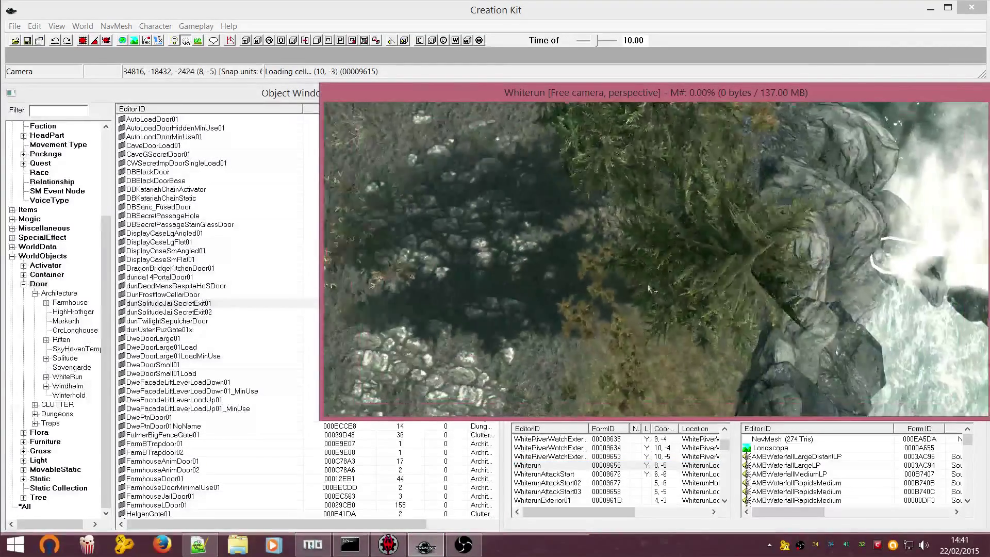
pyautogui.scroll(-2, 630, 281)
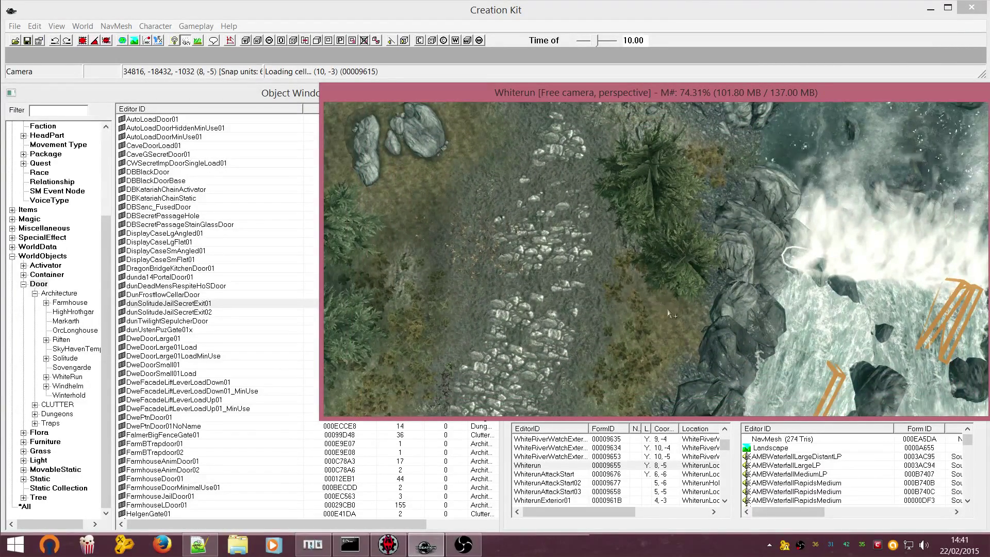
pyautogui.scroll(-5, 656, 294)
pyautogui.moveTo(658, 283); pyautogui.dragTo(608, 258)
pyautogui.rightClick(607, 257)
pyautogui.click(551, 234)
pyautogui.rightClick(551, 235)
pyautogui.click(539, 229)
pyautogui.click(539, 229)
pyautogui.press('c')
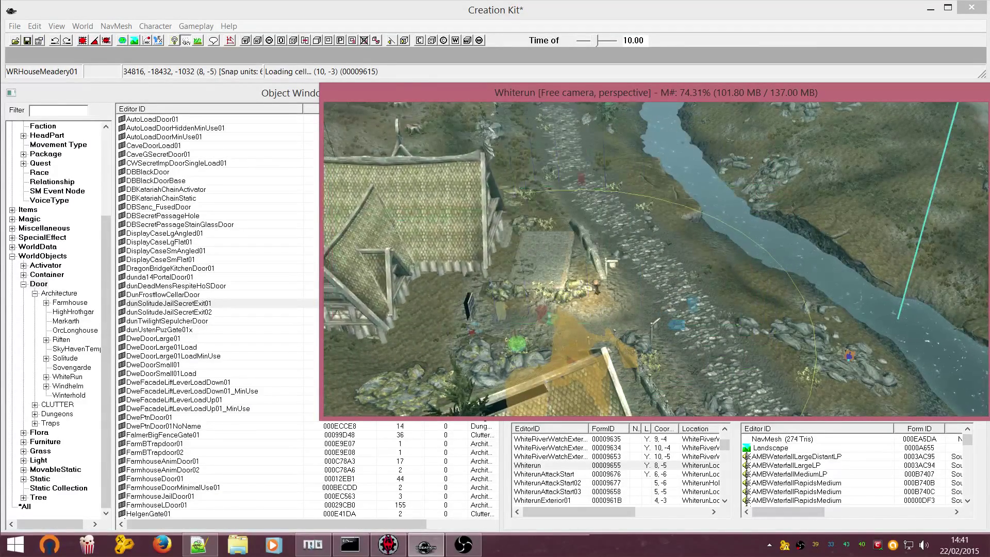
pyautogui.press('Delete')
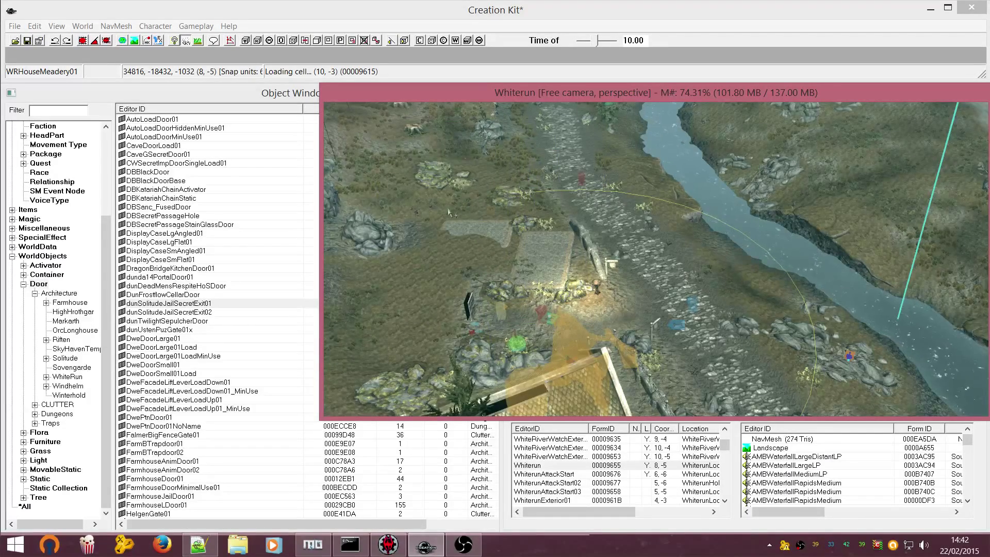
# Step: Inspect the reference data of the stone platform WRStablePlatStr01 and view the surrounding area from other angles
pyautogui.doubleClick(570, 265)
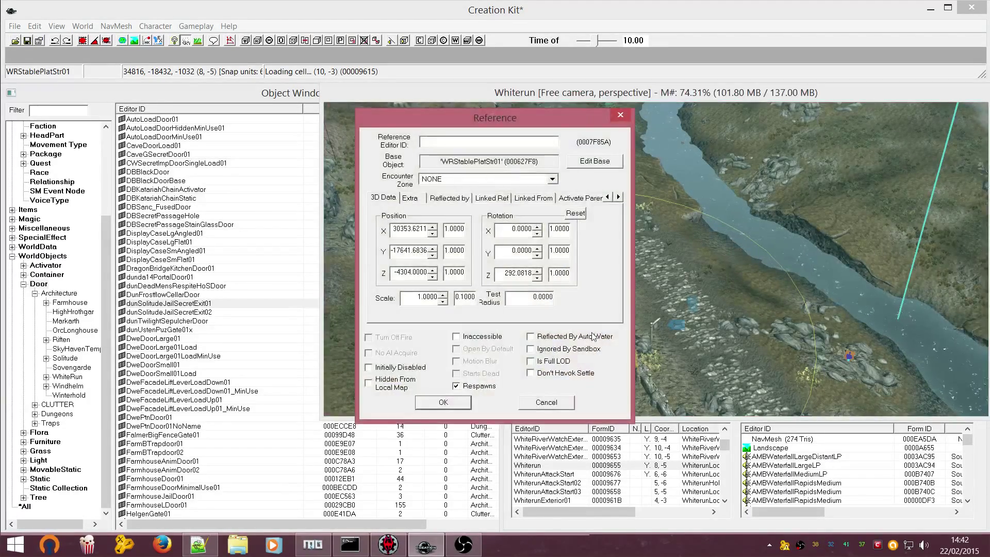
pyautogui.click(567, 404)
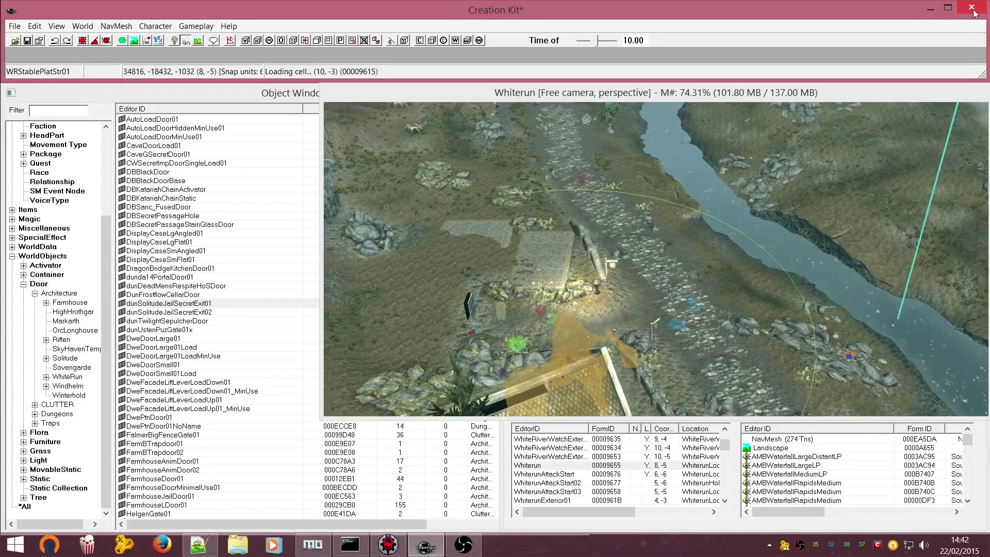
pyautogui.click(743, 283)
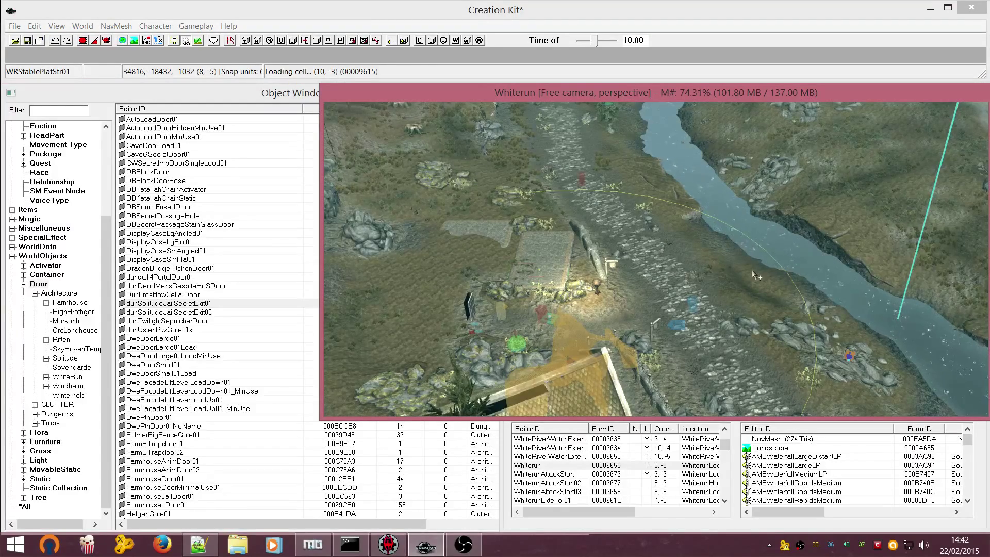
pyautogui.scroll(10, 752, 276)
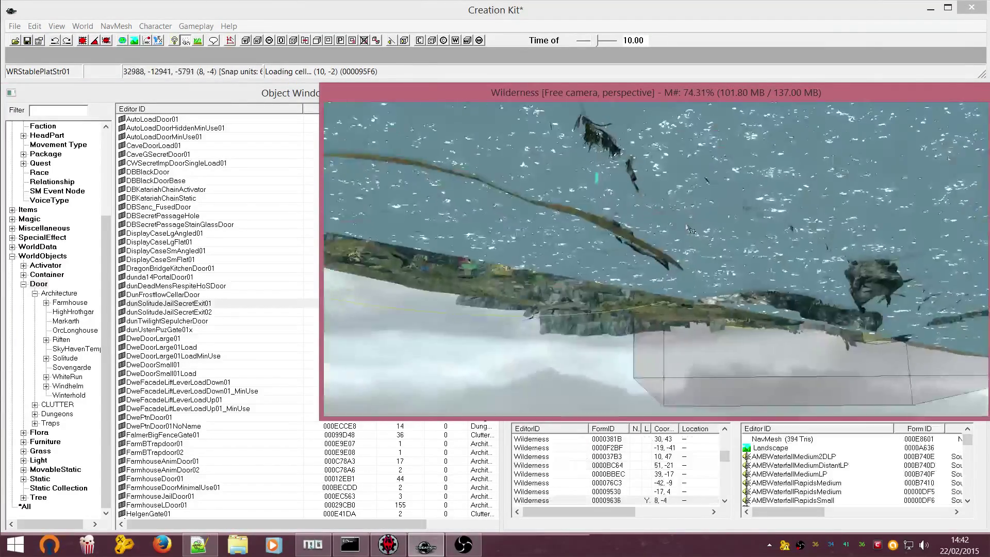
pyautogui.scroll(-10, 747, 250)
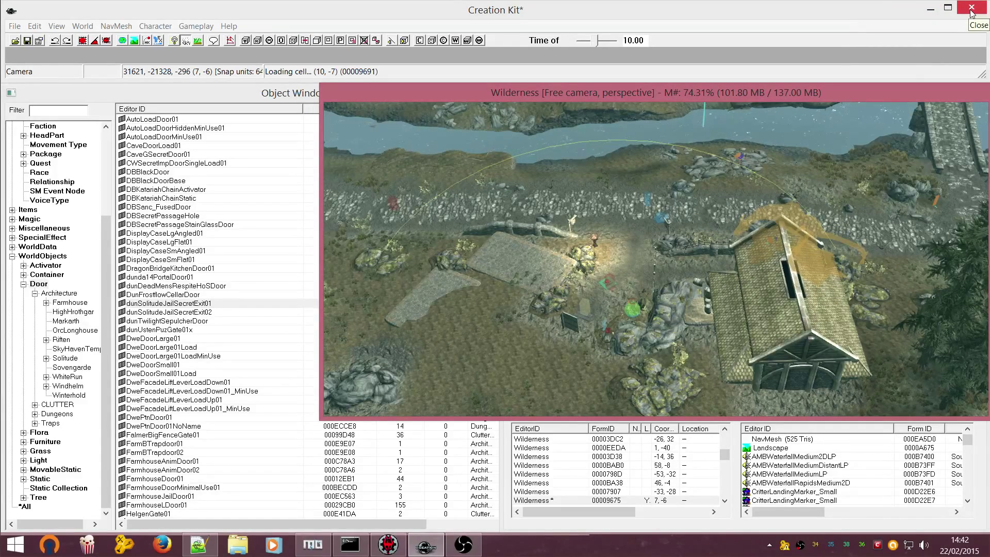
# Step: Close the Creation Kit and return to Mod Organizer
pyautogui.click(985, 40)
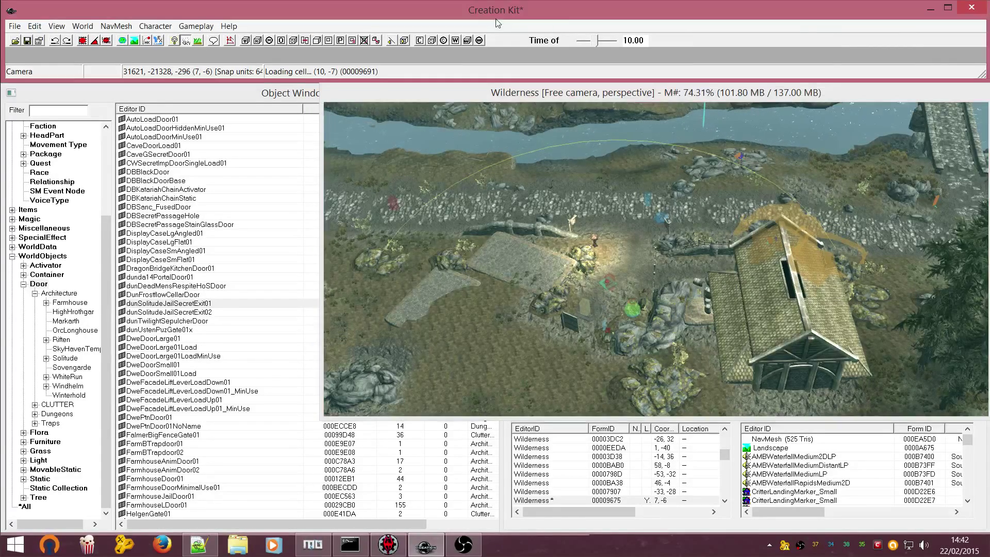
pyautogui.moveTo(974, 11)
pyautogui.click(973, 9)
pyautogui.click(506, 312)
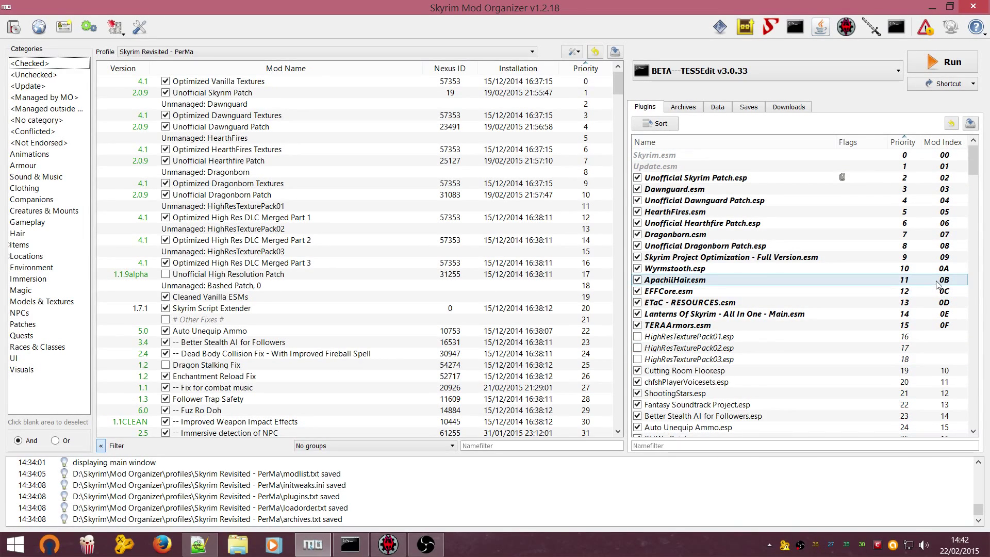
# Step: Examine the plugin load order and mod indexes from Skyrim.esm down to Bashed Patch, 0.esp
pyautogui.moveTo(937, 285)
pyautogui.scroll(-10, 844, 264)
pyautogui.scroll(10, 844, 265)
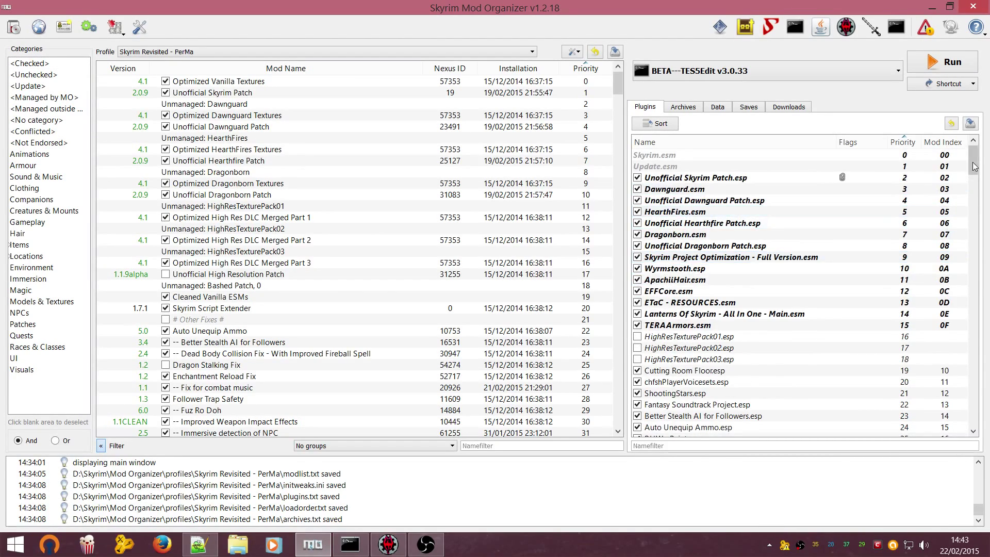
pyautogui.moveTo(973, 159)
pyautogui.mouseDown()
pyautogui.moveTo(989, 419)
pyautogui.moveTo(986, 154)
pyautogui.mouseUp()
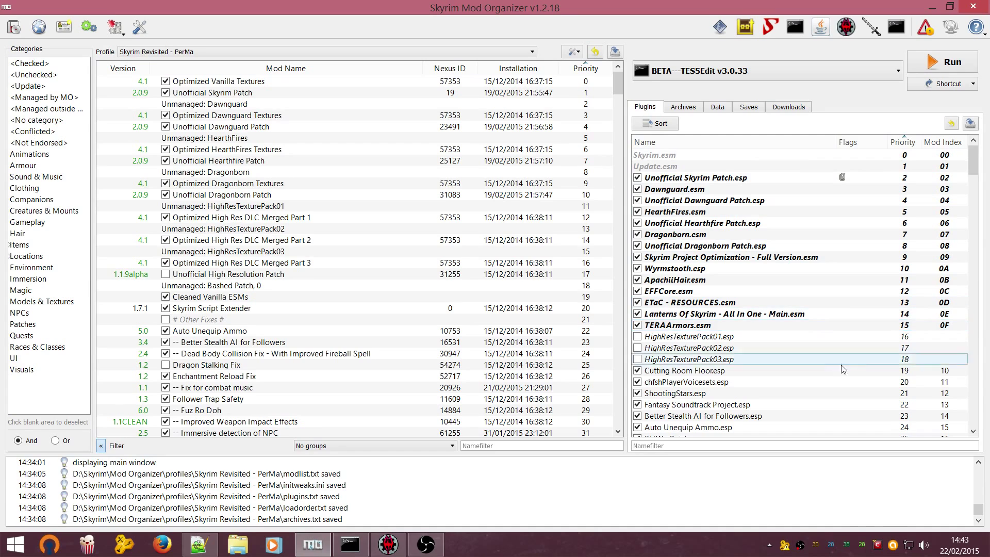
pyautogui.click(773, 156)
pyautogui.click(756, 168)
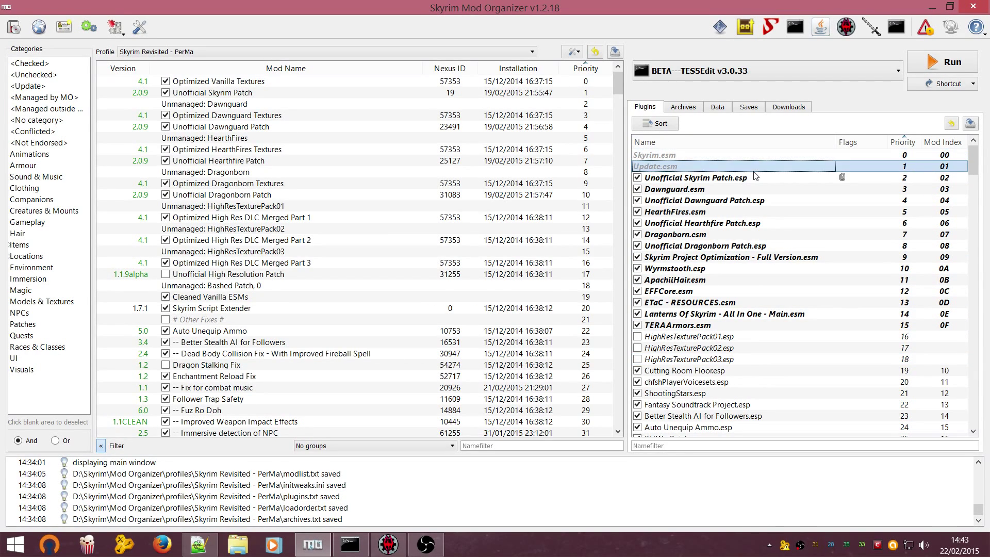
pyautogui.click(755, 177)
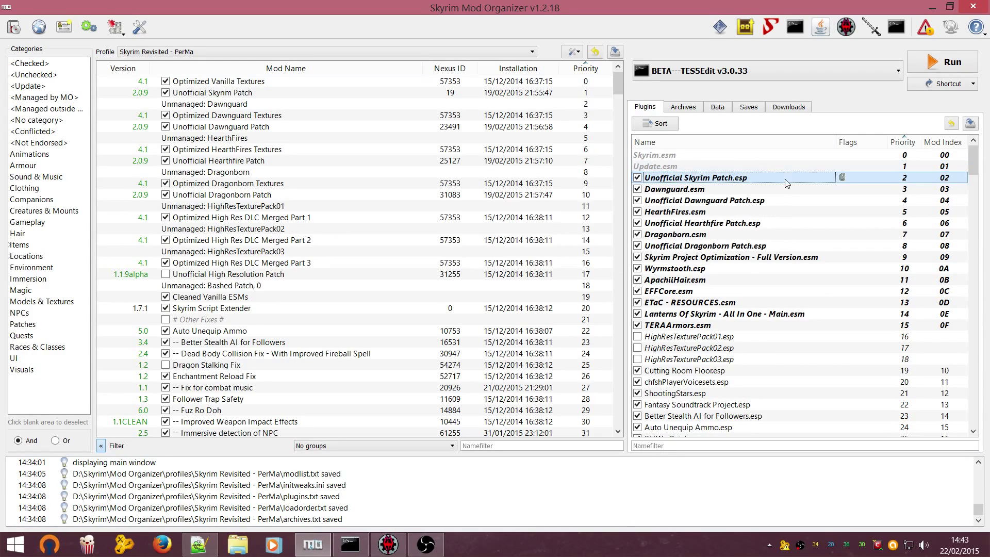
pyautogui.click(784, 200)
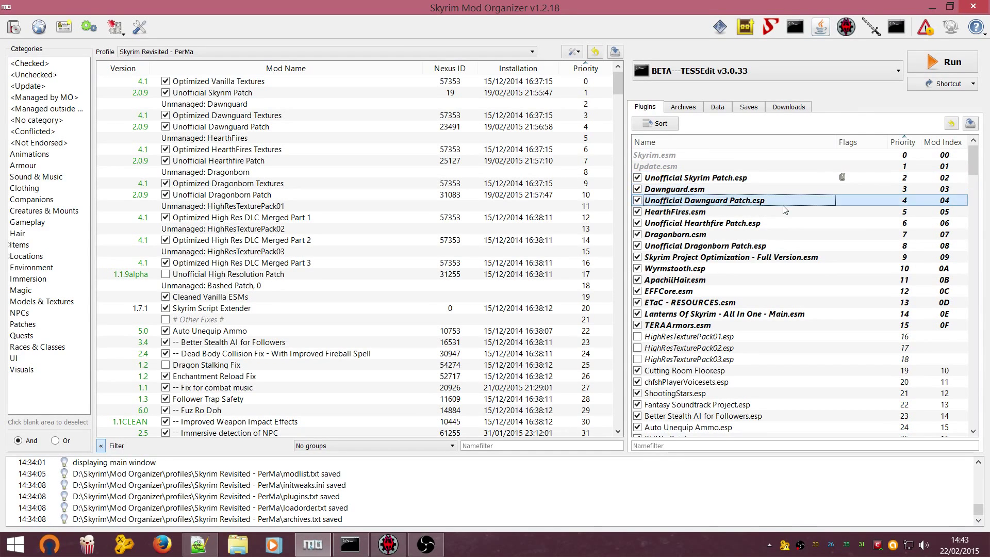
pyautogui.click(784, 223)
pyautogui.click(792, 268)
pyautogui.scroll(-12, 791, 289)
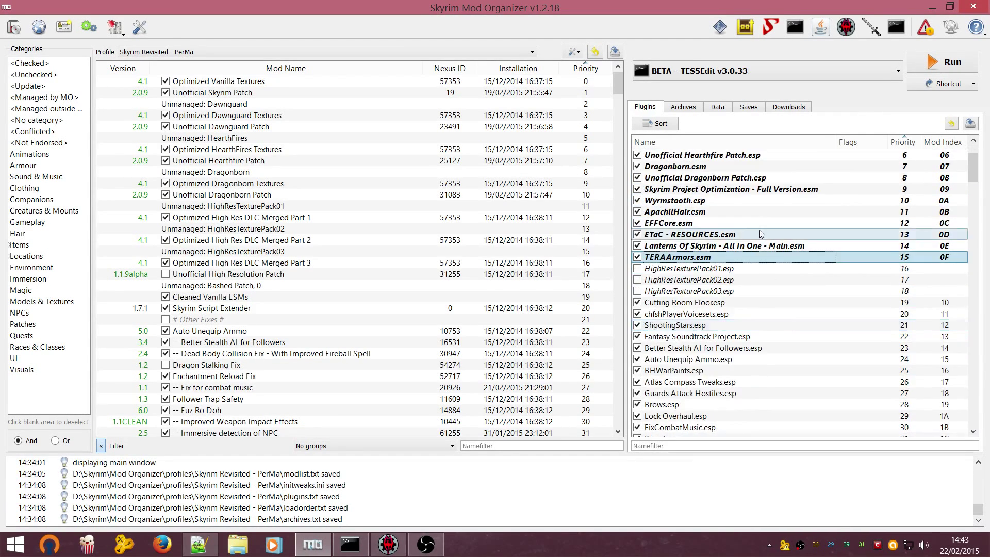
pyautogui.click(789, 280)
pyautogui.scroll(-20, 789, 281)
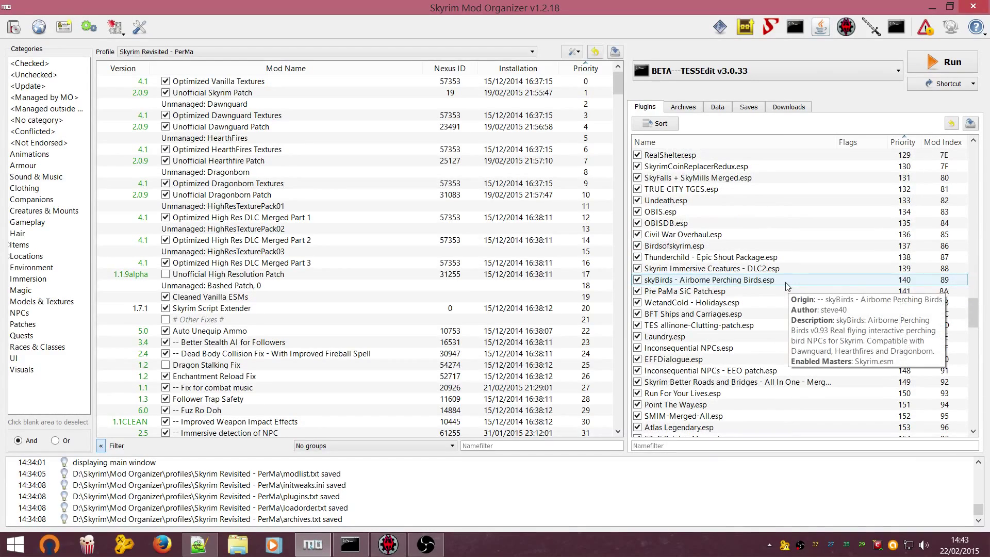
pyautogui.scroll(-1, 833, 317)
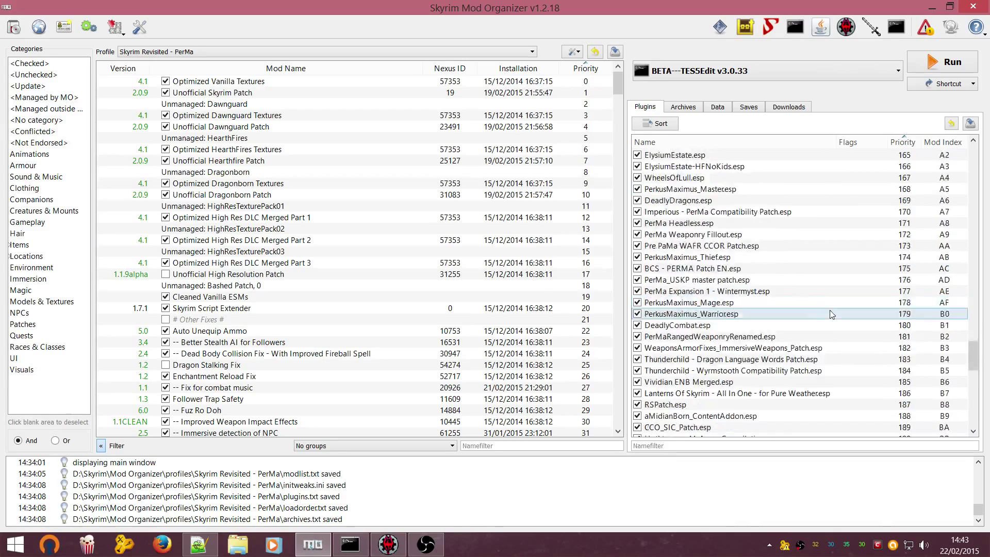
pyautogui.scroll(-14, 831, 315)
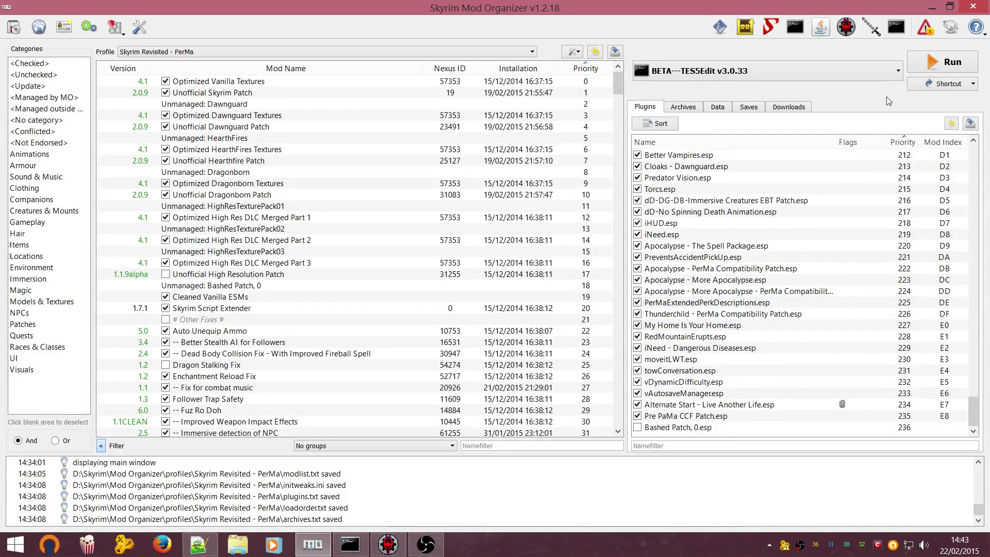
# Step: Minimize Mod Organizer, glance at the Principles Of Patching folder, and switch to TES5Edit
pyautogui.click(931, 7)
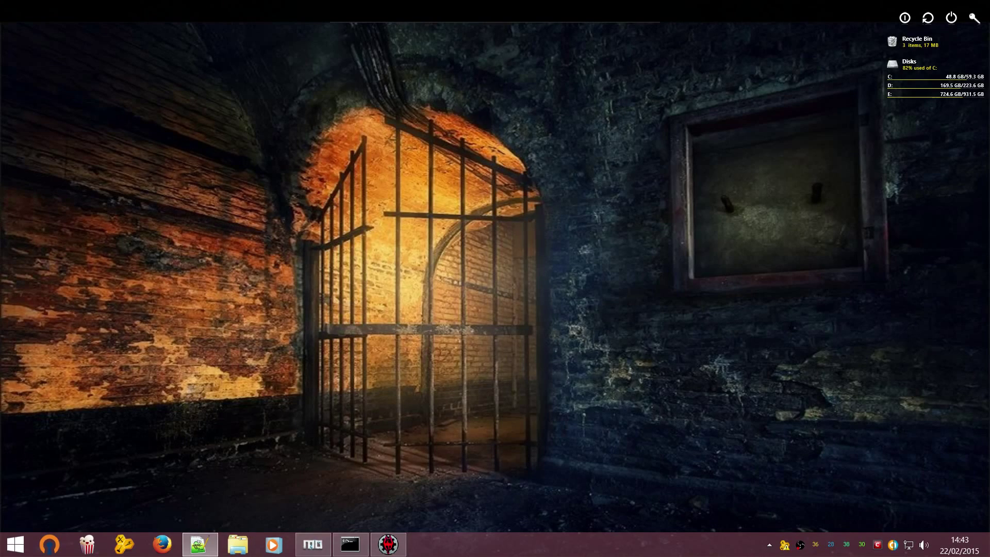
pyautogui.click(238, 545)
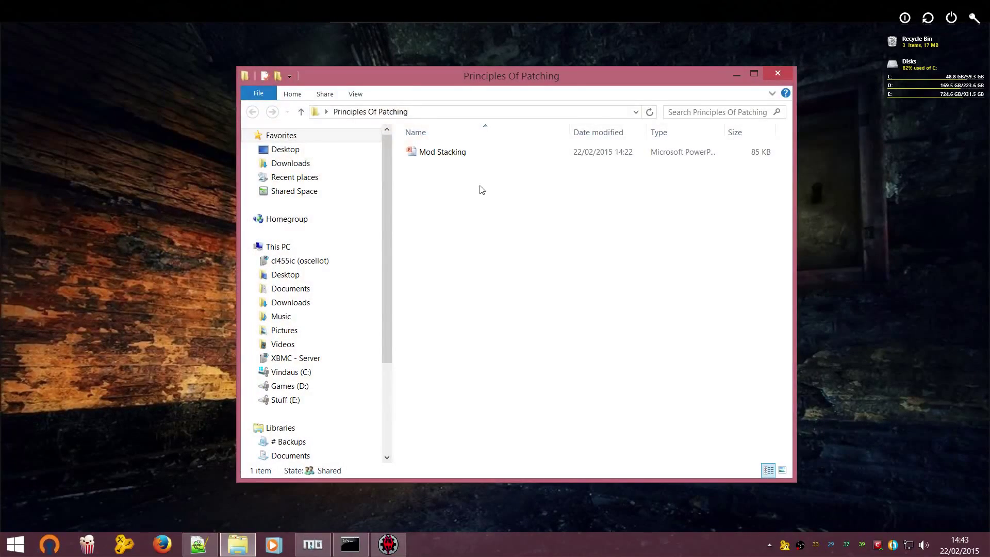
pyautogui.click(737, 75)
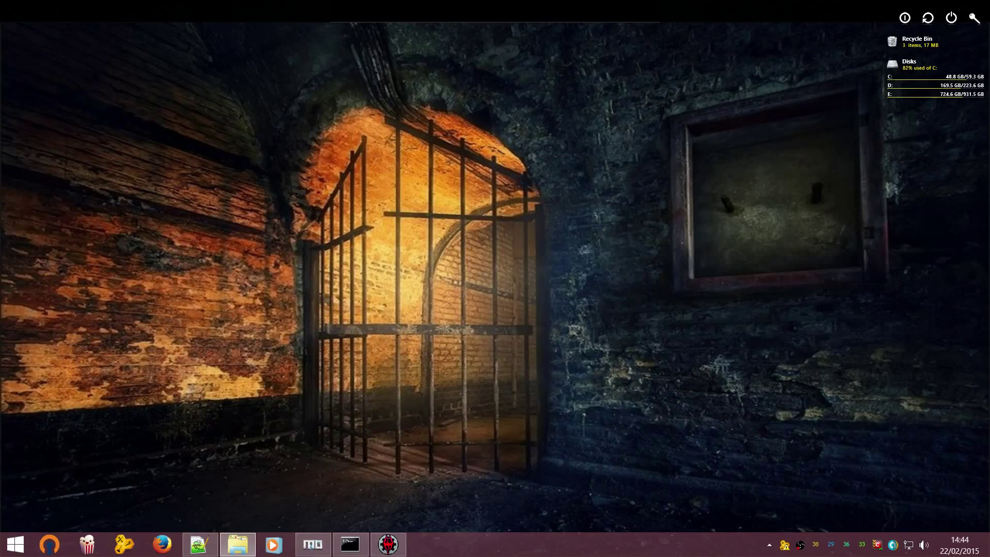
pyautogui.click(389, 544)
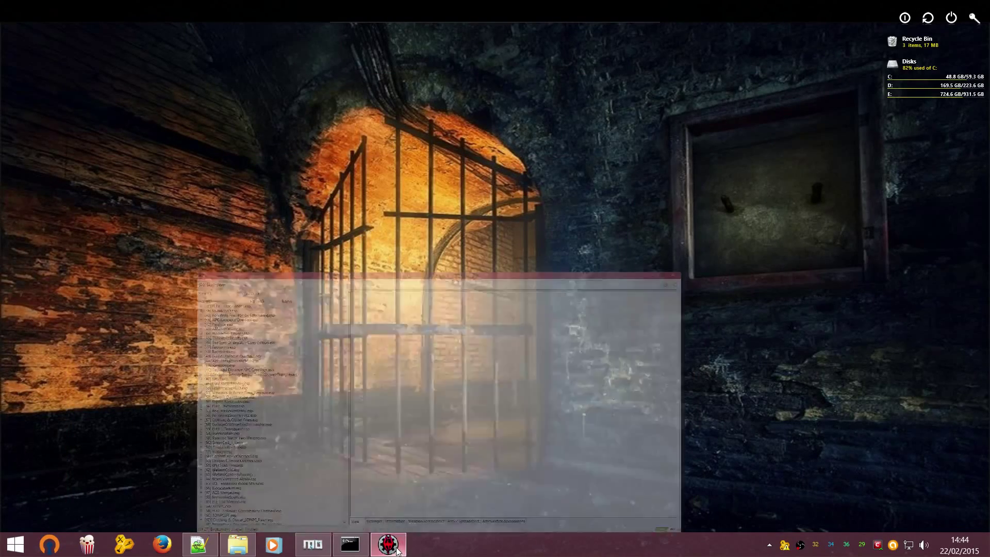
pyautogui.click(389, 544)
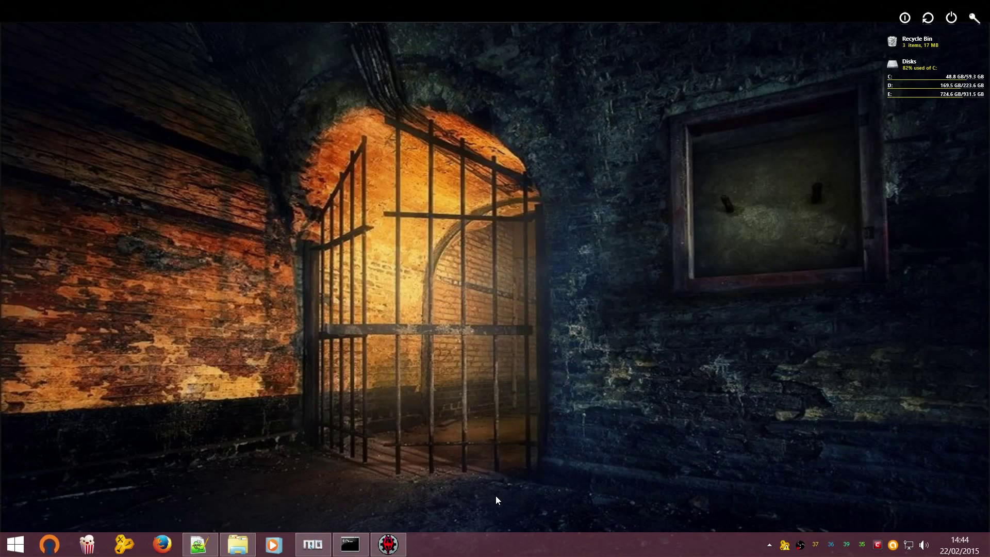
pyautogui.click(390, 547)
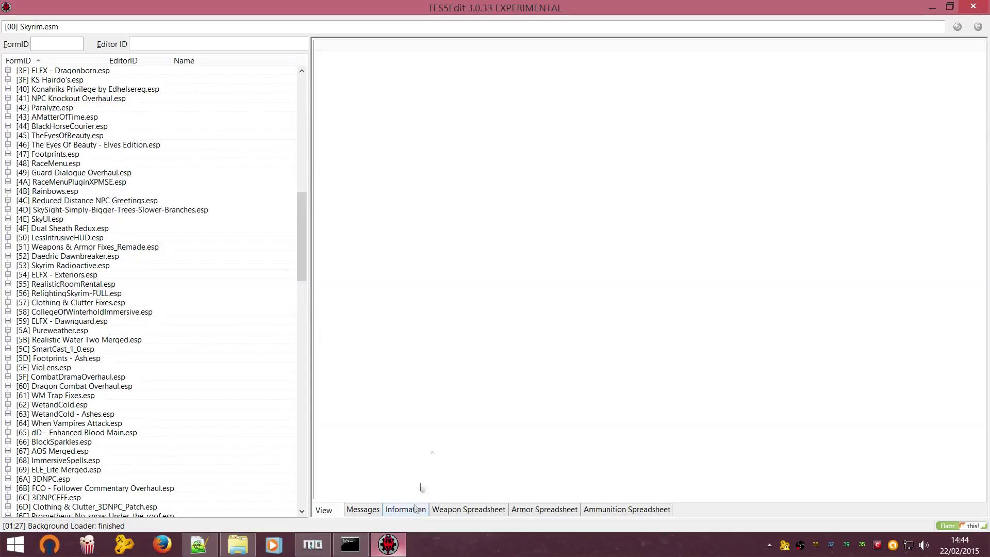
# Step: Expand Skyrim.esm and its Action category, and view the ActionRightAttack record
pyautogui.moveTo(304, 251); pyautogui.dragTo(331, 105)
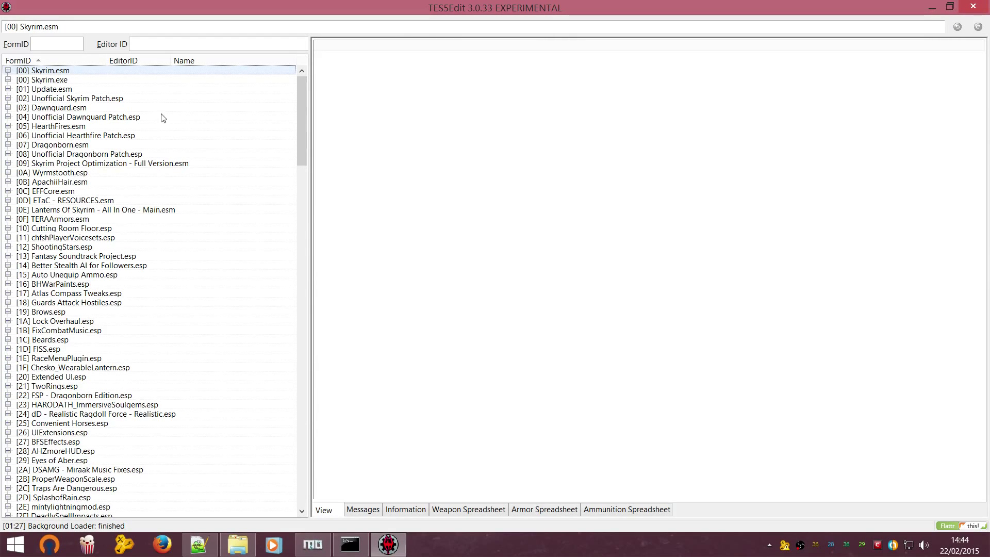
pyautogui.doubleClick(81, 76)
pyautogui.rightClick(273, 89)
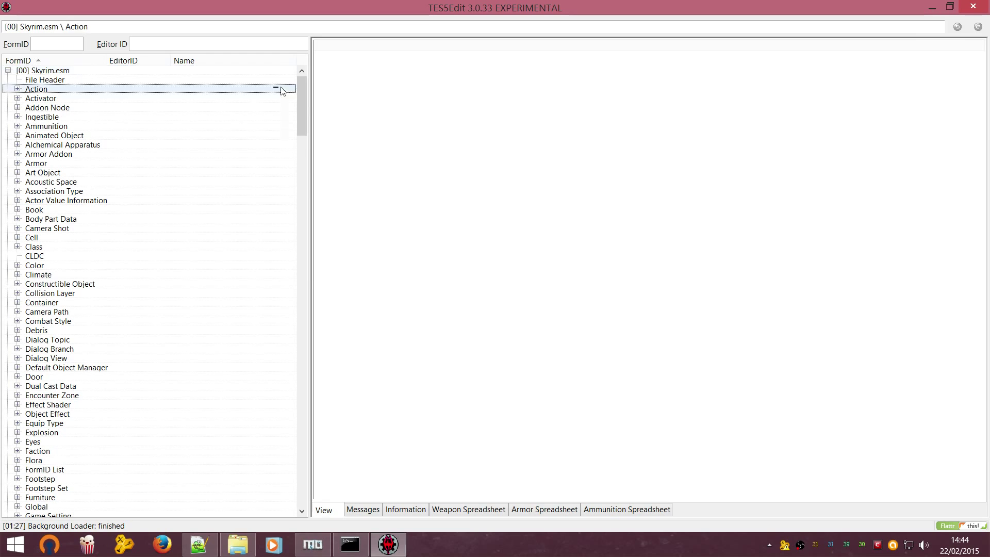
pyautogui.click(207, 74)
pyautogui.moveTo(301, 101)
pyautogui.mouseDown()
pyautogui.moveTo(307, 221)
pyautogui.moveTo(300, 91)
pyautogui.mouseUp()
pyautogui.doubleClick(63, 88)
pyautogui.click(120, 109)
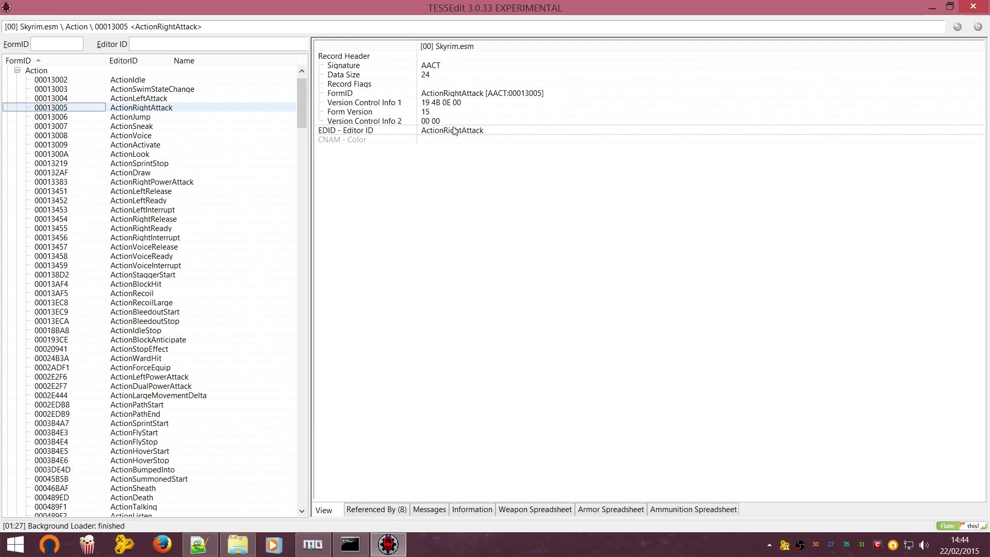
# Step: View the ActionLeftAttack record in Skyrim.esm and collapse the Action category
pyautogui.scroll(1, 142, 108)
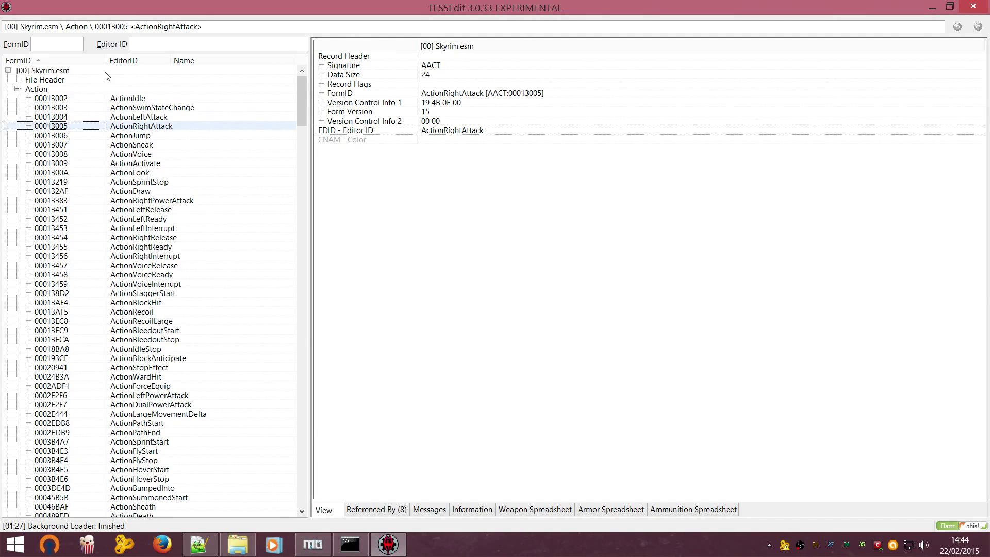
pyautogui.press('Home')
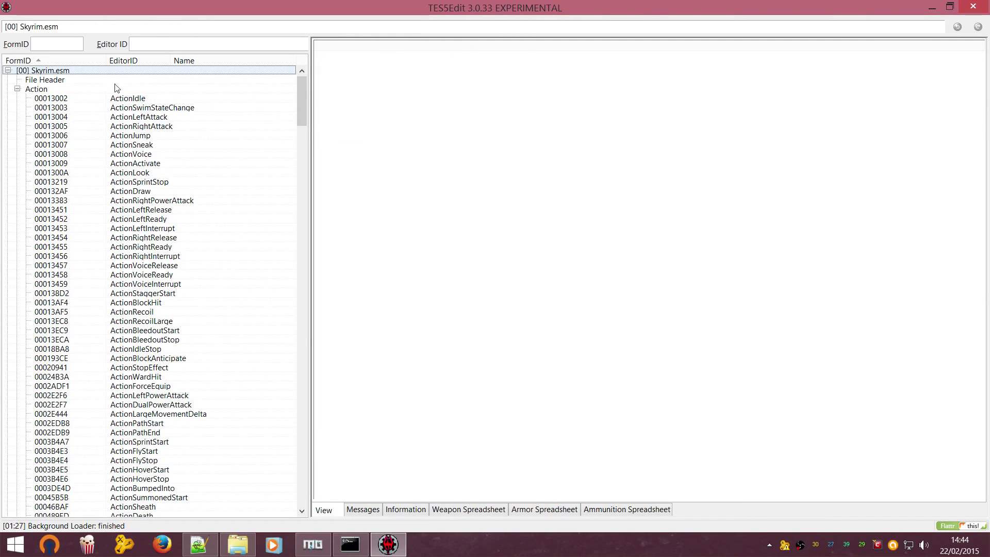
pyautogui.click(166, 122)
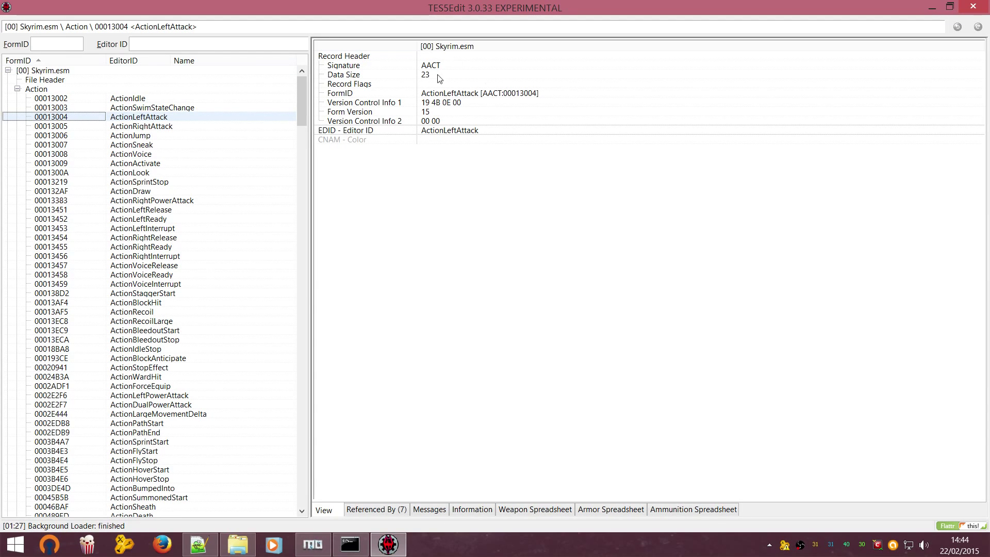
pyautogui.doubleClick(91, 89)
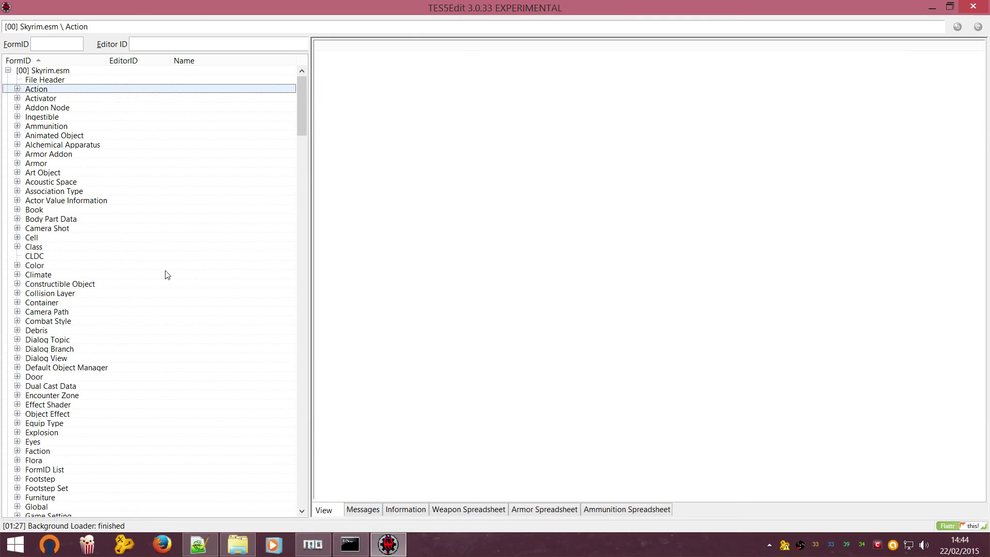
# Step: Expand Skyrim.esm's Cell category down to Block 0, Sub-Block 0 and inspect the Nightingale Hall record across plugins
pyautogui.click(141, 233)
pyautogui.click(140, 239)
pyautogui.press('Right')
pyautogui.press('Right')
pyautogui.press('Right')
pyautogui.press('Right')
pyautogui.press('Right')
pyautogui.press('Right')
pyautogui.press('Right')
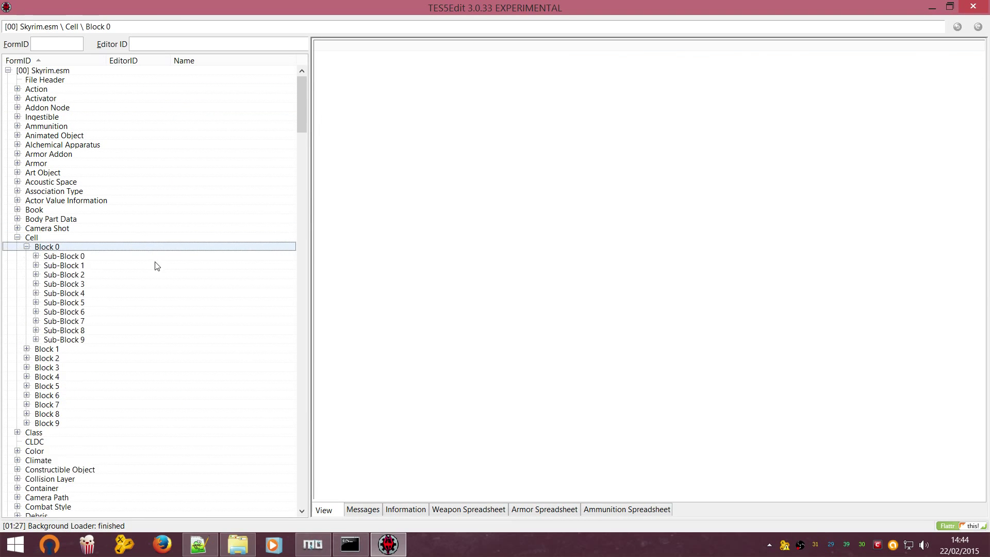
pyautogui.press('Down')
pyautogui.press('Up')
pyautogui.click(182, 297)
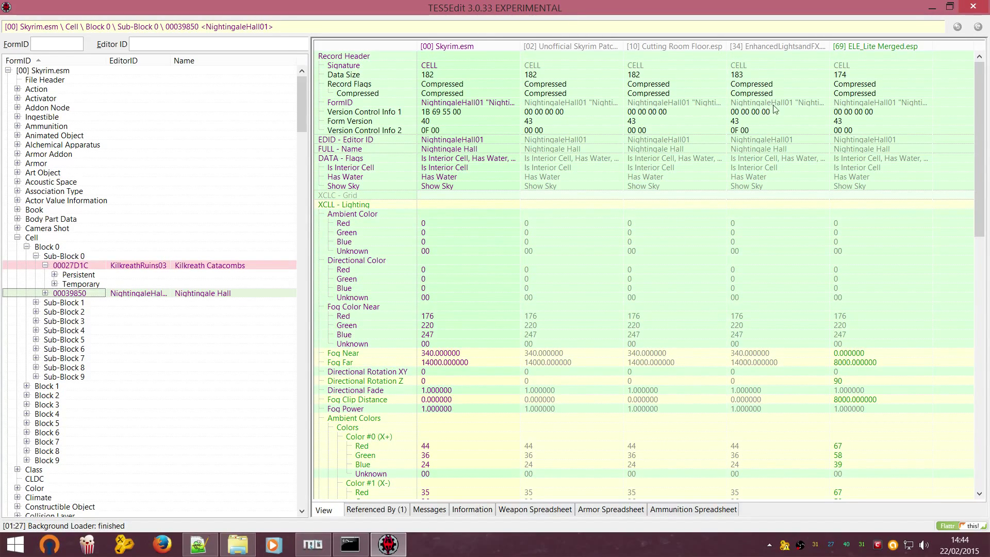
pyautogui.scroll(-2, 777, 310)
pyautogui.scroll(2, 777, 310)
# Step: Collapse the sub-block, block and Cell levels under Skyrim.esm and switch to File Explorer
pyautogui.click(164, 284)
pyautogui.press('Left')
pyautogui.press('Left')
pyautogui.press('Left')
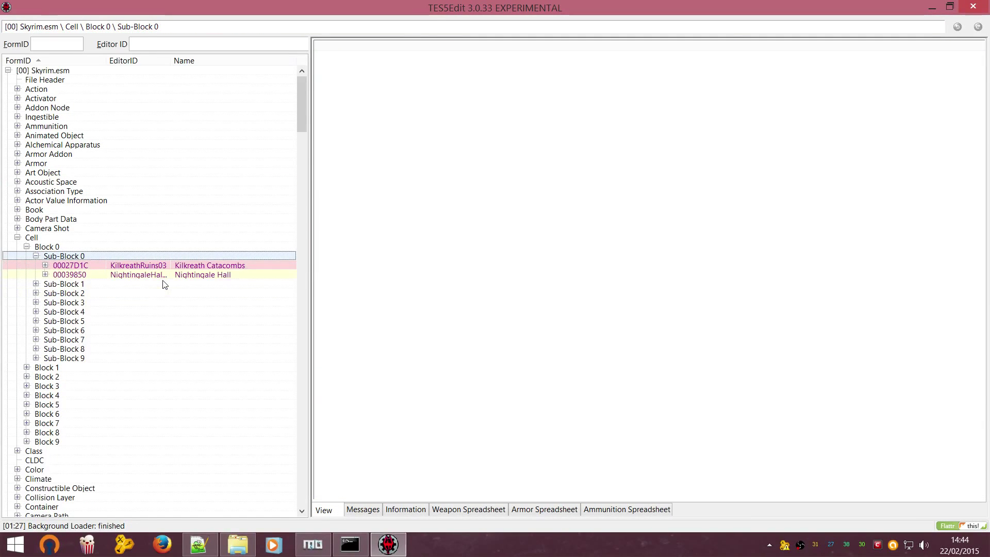
pyautogui.press('Left')
pyautogui.press('Left')
pyautogui.press('Left')
pyautogui.press('Left')
pyautogui.press('Left')
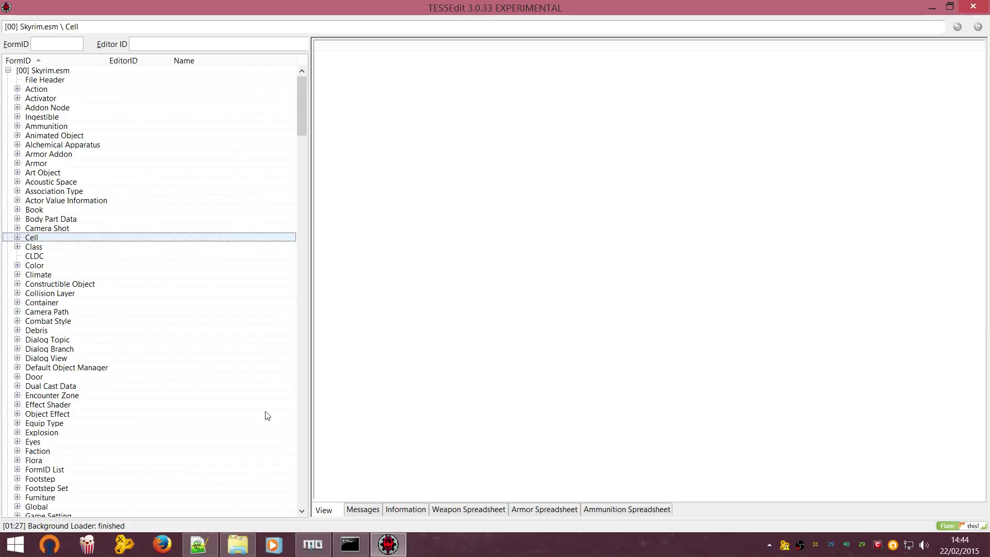
pyautogui.click(238, 544)
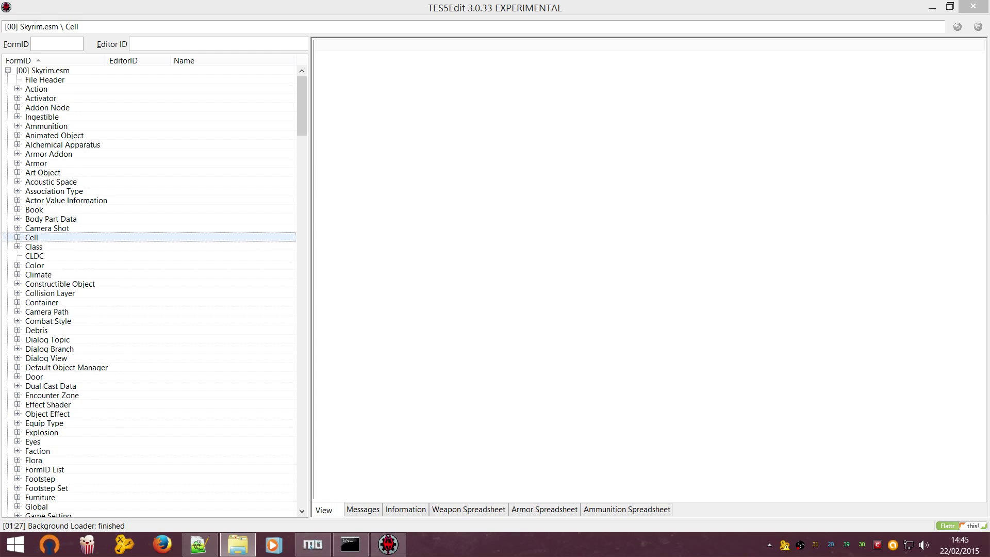
# Step: Reopen the Cell category down to Sub-Block 0, view Kilkreath Catacombs, and select the Nightingale Hall record
pyautogui.click(99, 239)
pyautogui.press('Right')
pyautogui.press('Right')
pyautogui.press('Right')
pyautogui.press('Right')
pyautogui.press('Right')
pyautogui.press('Right')
pyautogui.press('Right')
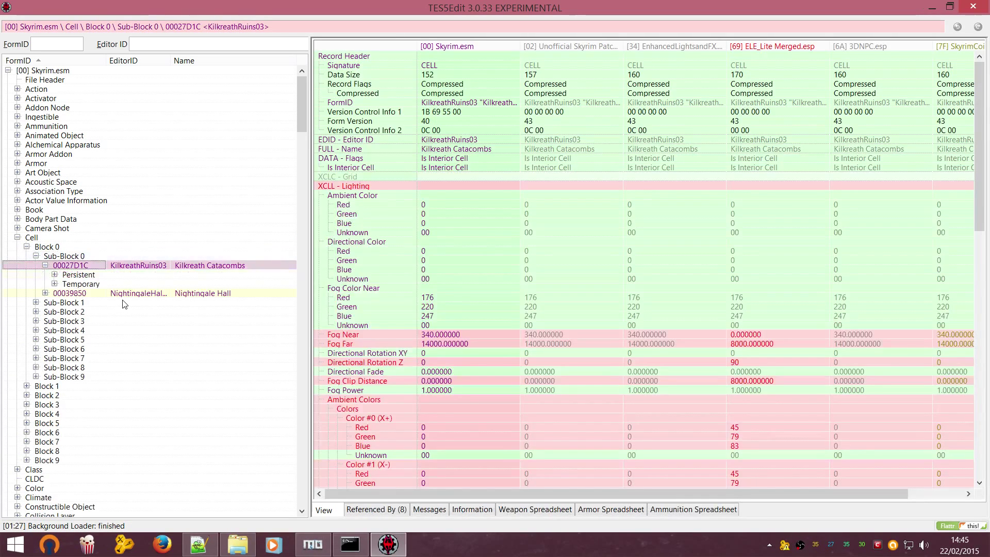
pyautogui.press('Left')
pyautogui.press('Down')
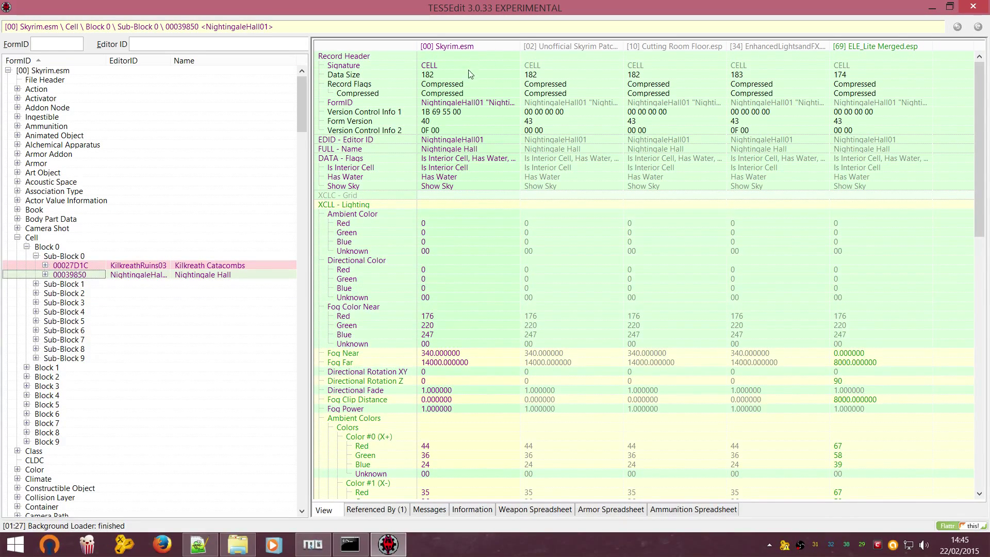
# Step: Examine Nightingale Hall's lighting, ambient color and inheritance values in the Skyrim.esm column
pyautogui.press('Tab')
pyautogui.click(462, 223)
pyautogui.click(468, 251)
pyautogui.click(472, 316)
pyautogui.scroll(-3, 472, 309)
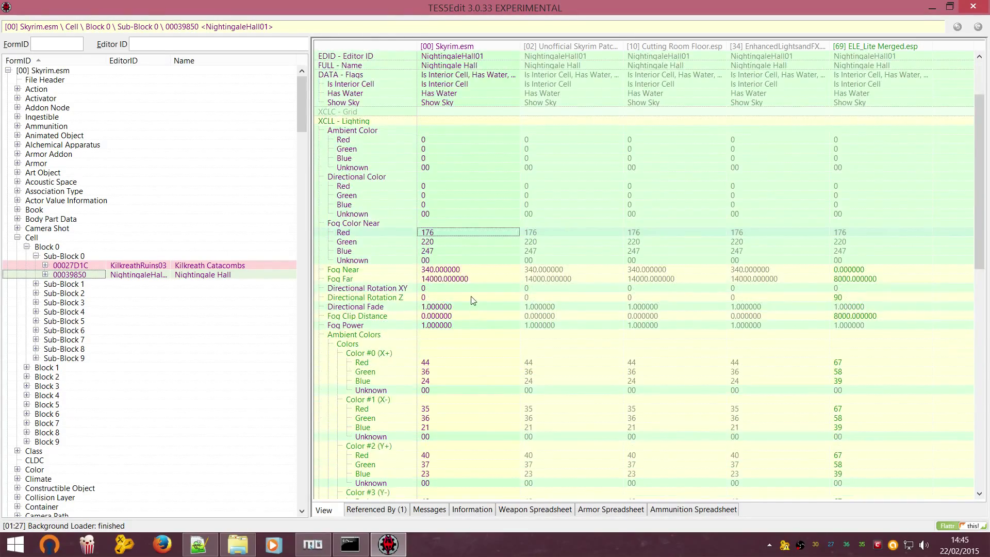
pyautogui.scroll(-3, 472, 307)
pyautogui.click(475, 326)
pyautogui.scroll(-17, 477, 330)
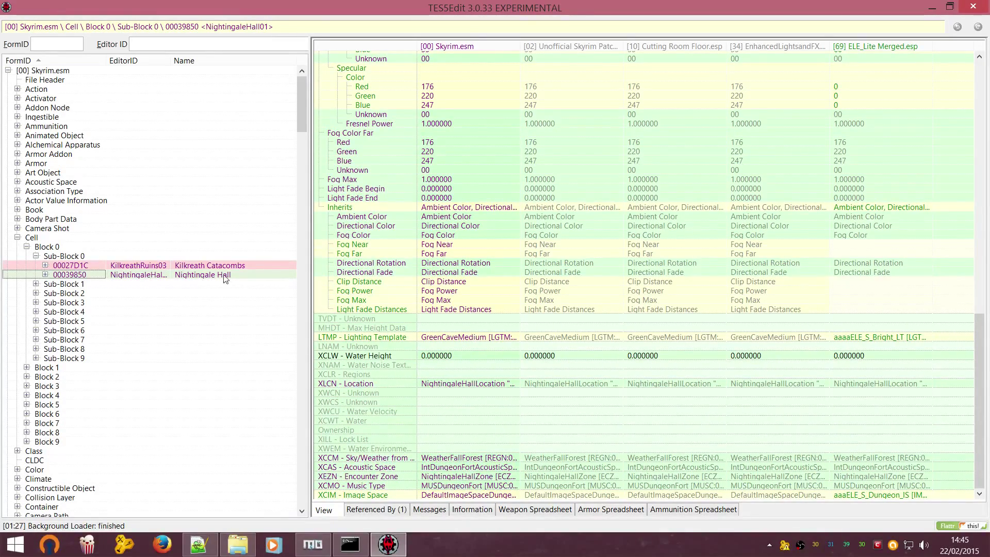
pyautogui.scroll(8, 465, 279)
pyautogui.scroll(15, 465, 278)
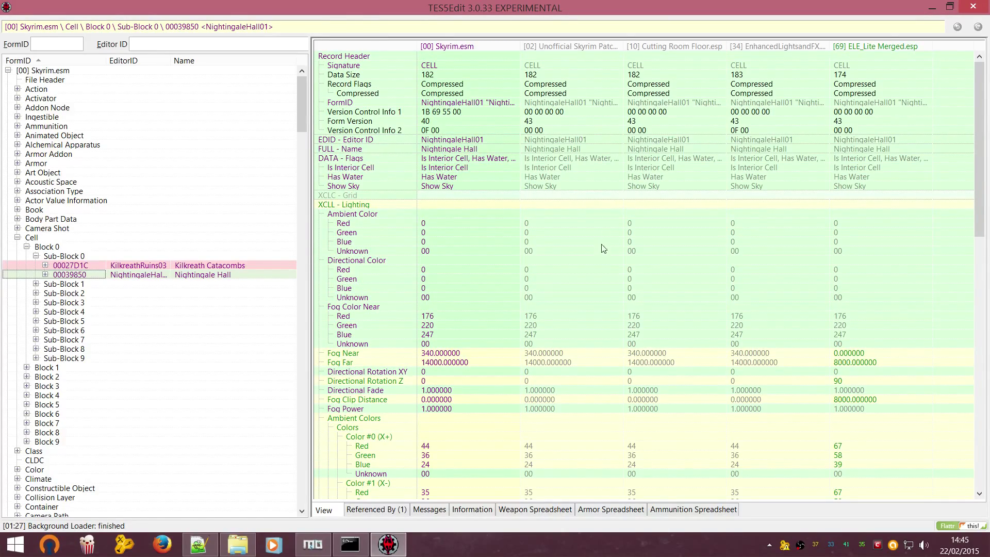
# Step: Compare Nightingale Hall's values across all overriding plugins and select the Fog Far value of ELE_Lite Merged.esp
pyautogui.scroll(-8, 577, 129)
pyautogui.scroll(-15, 583, 232)
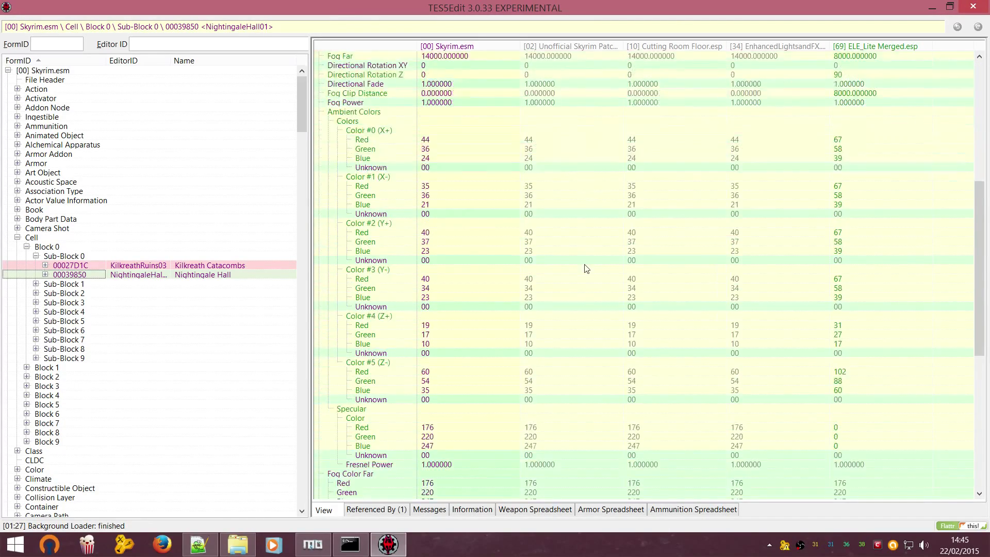
pyautogui.scroll(5, 591, 485)
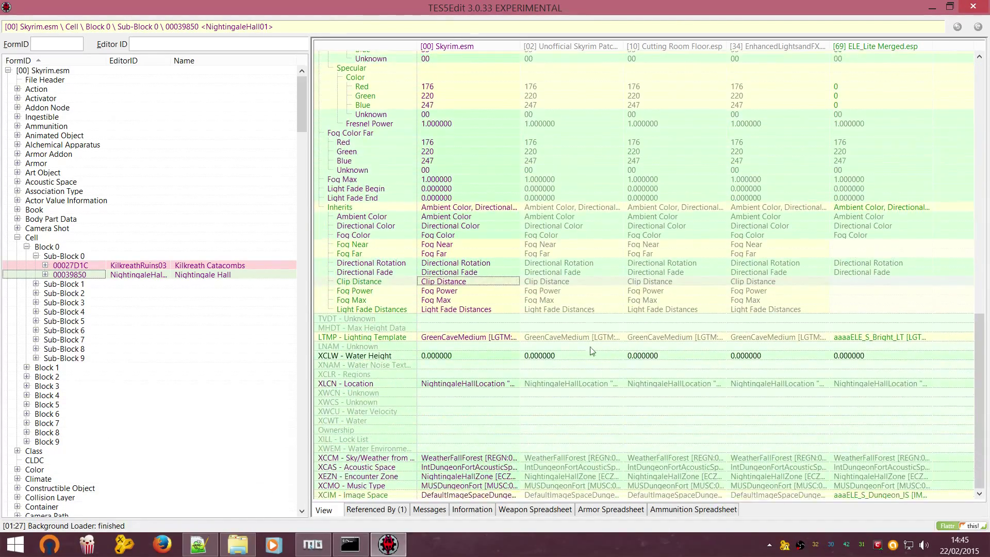
pyautogui.scroll(16, 591, 487)
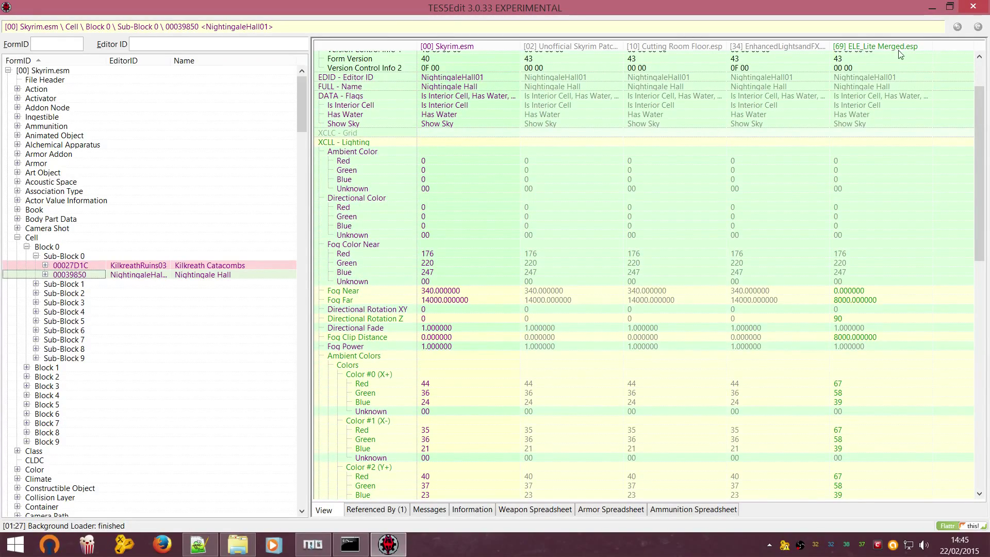
pyautogui.click(893, 300)
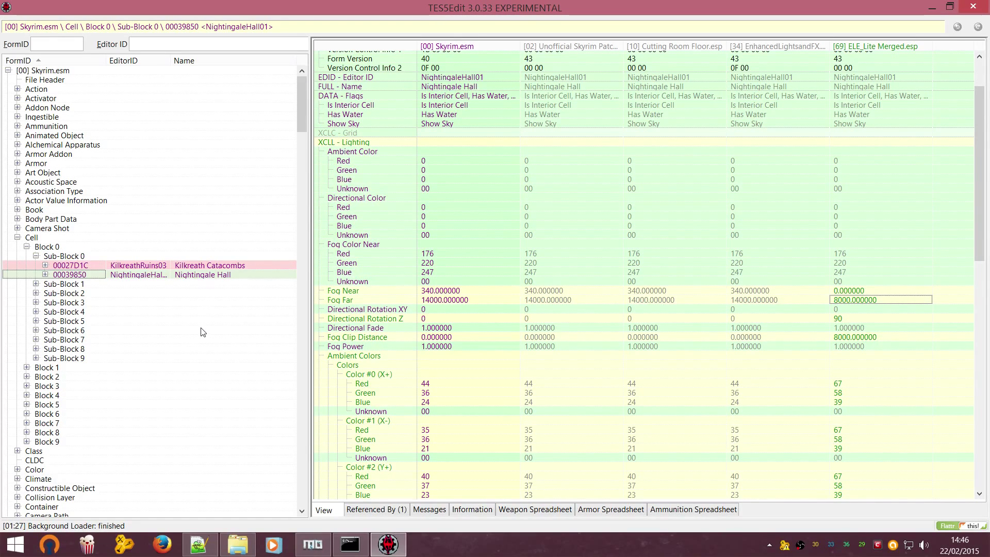
# Step: Collapse the Cell category, skim the other Skyrim.esm record categories, and switch to File Explorer
pyautogui.doubleClick(96, 239)
pyautogui.scroll(-9, 214, 351)
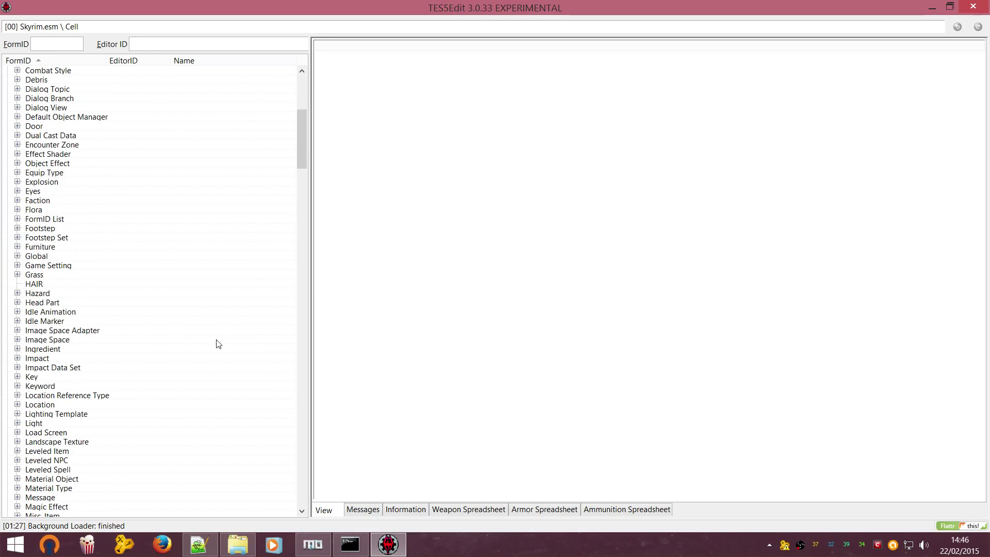
pyautogui.scroll(9, 216, 348)
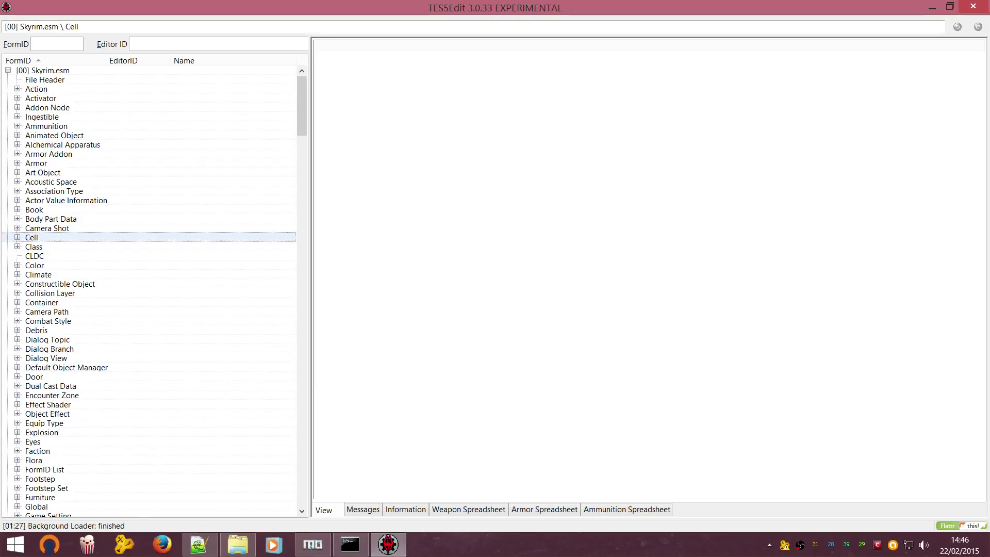
pyautogui.click(238, 544)
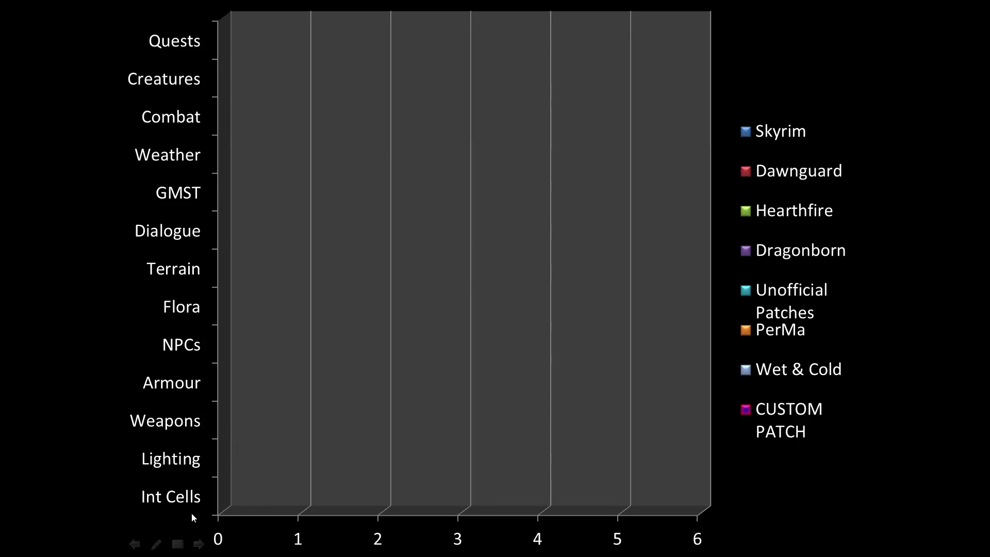
pyautogui.click(73, 278)
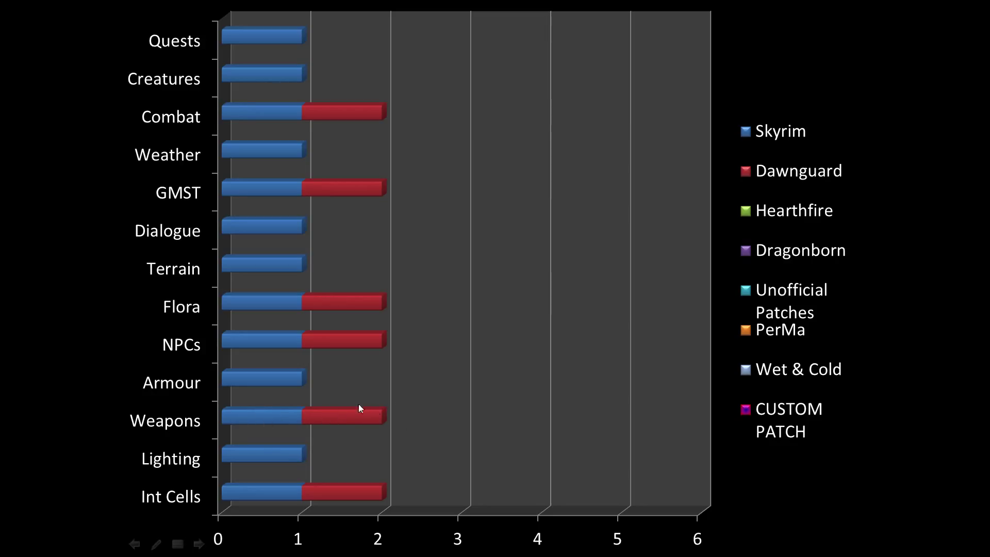
pyautogui.click(586, 394)
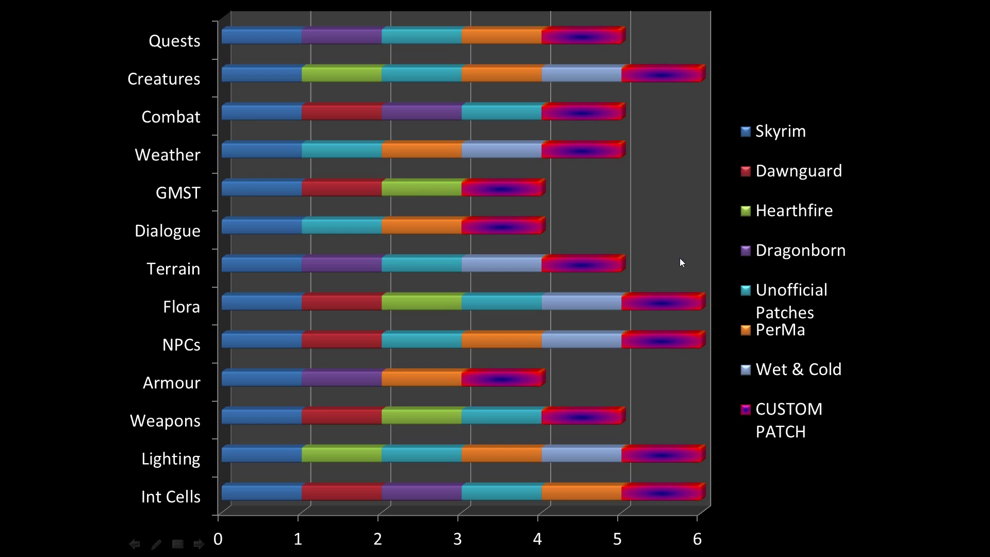
pyautogui.click(723, 270)
pyautogui.click(722, 271)
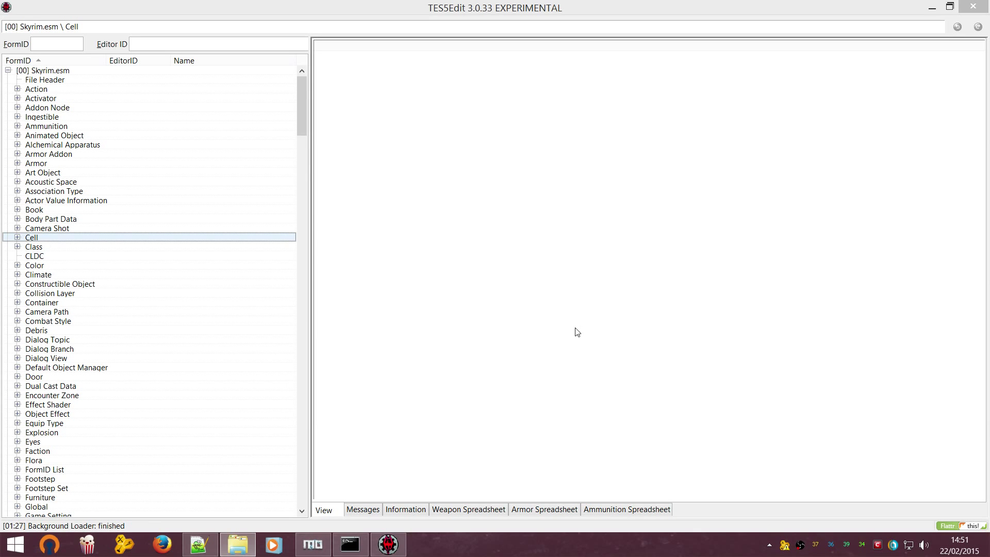
# Step: Locate the Outfit category among Skyrim.esm's record types and expand it
pyautogui.click(164, 378)
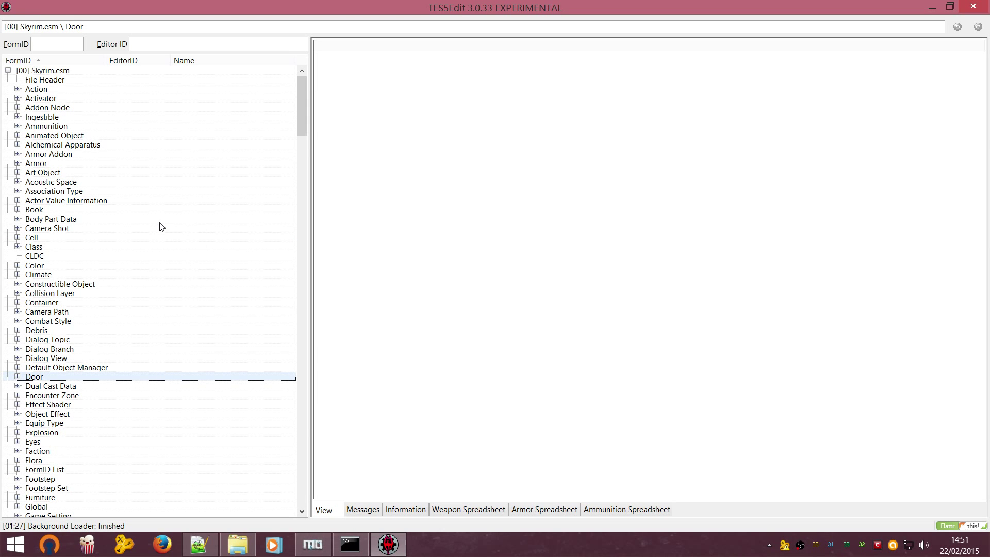
pyautogui.scroll(-5, 161, 225)
pyautogui.scroll(-6, 155, 278)
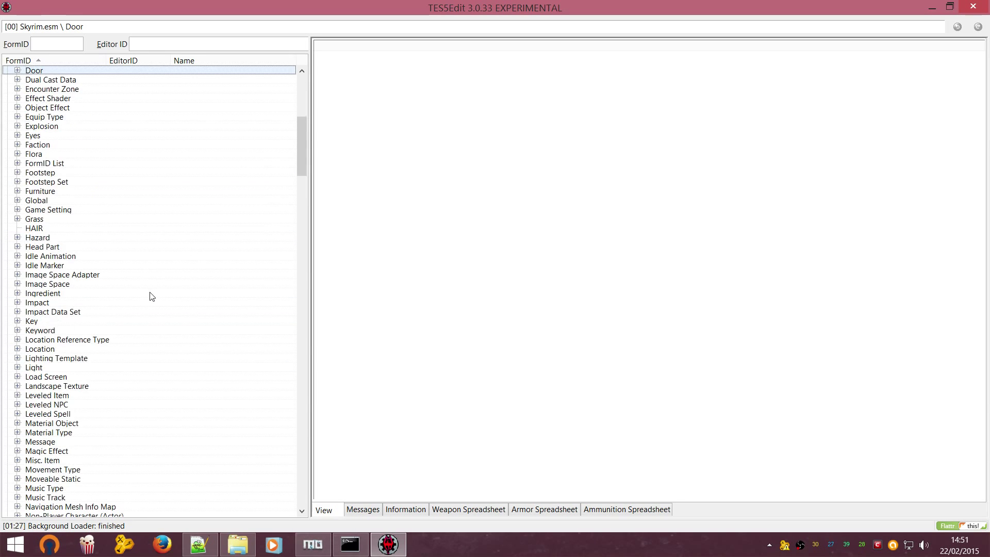
pyautogui.scroll(-8, 150, 300)
pyautogui.click(133, 303)
pyautogui.scroll(-4, 215, 277)
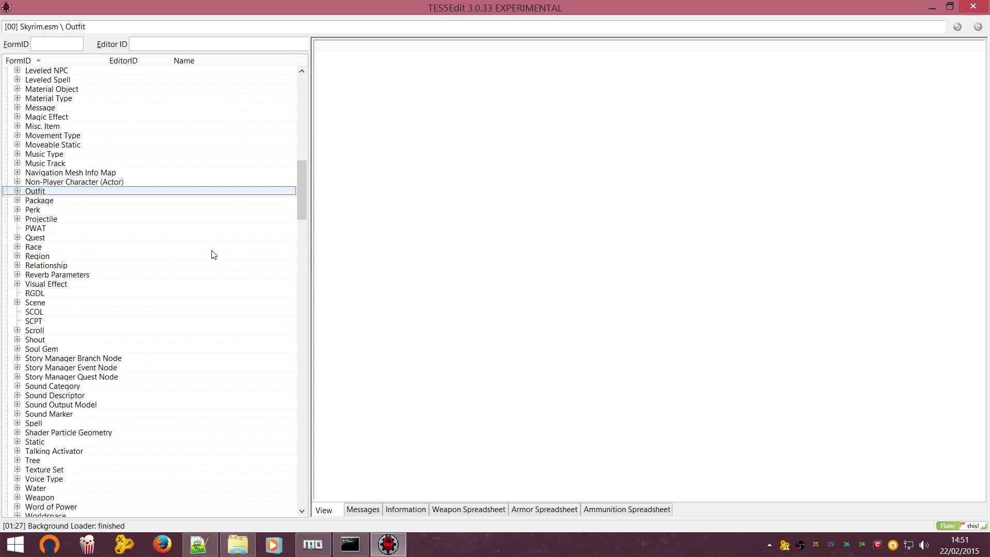
pyautogui.press('Right')
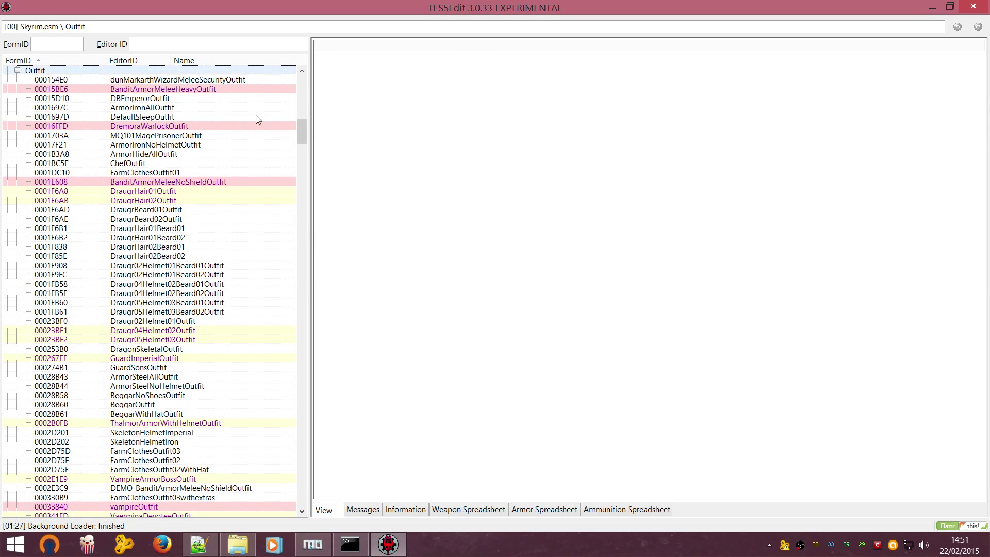
# Step: View the BanditArmorMeleeHeavyOutfit and DremoraWarlockOutfit records, and inspect the item conflicts of BanditArmorMeleeNoShieldOutfit, starting from Skyrim.esm's bandit cuirass
pyautogui.click(95, 93)
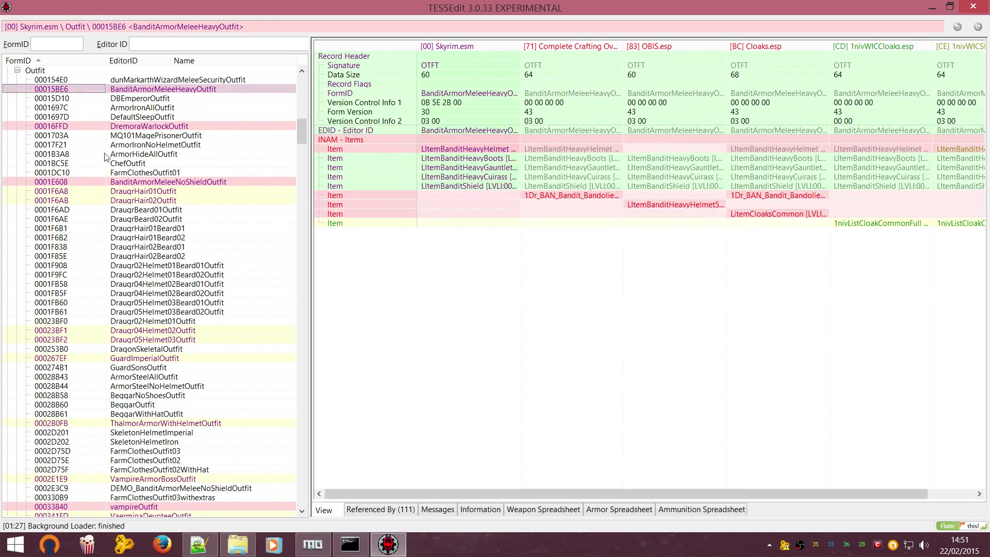
pyautogui.click(85, 126)
pyautogui.rightClick(85, 180)
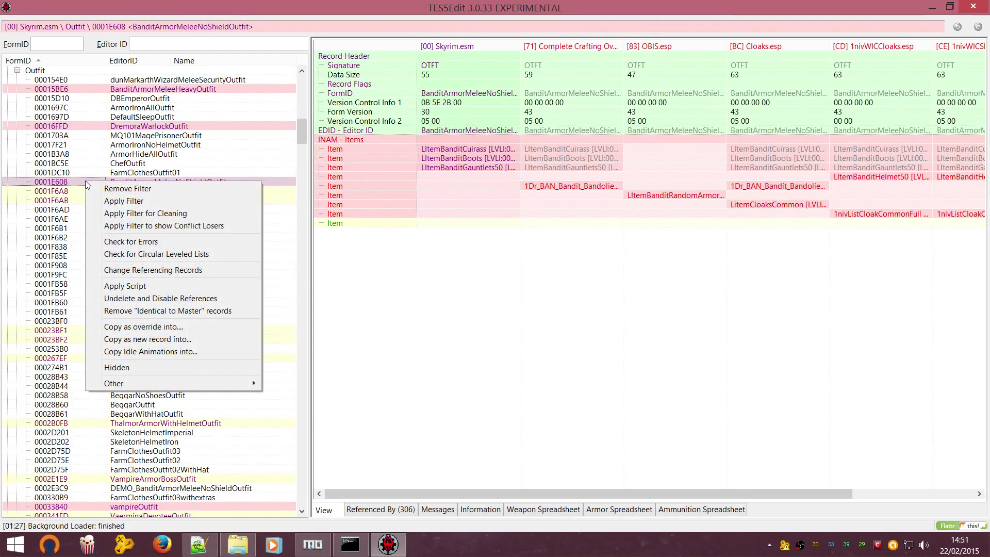
pyautogui.click(90, 175)
pyautogui.click(91, 180)
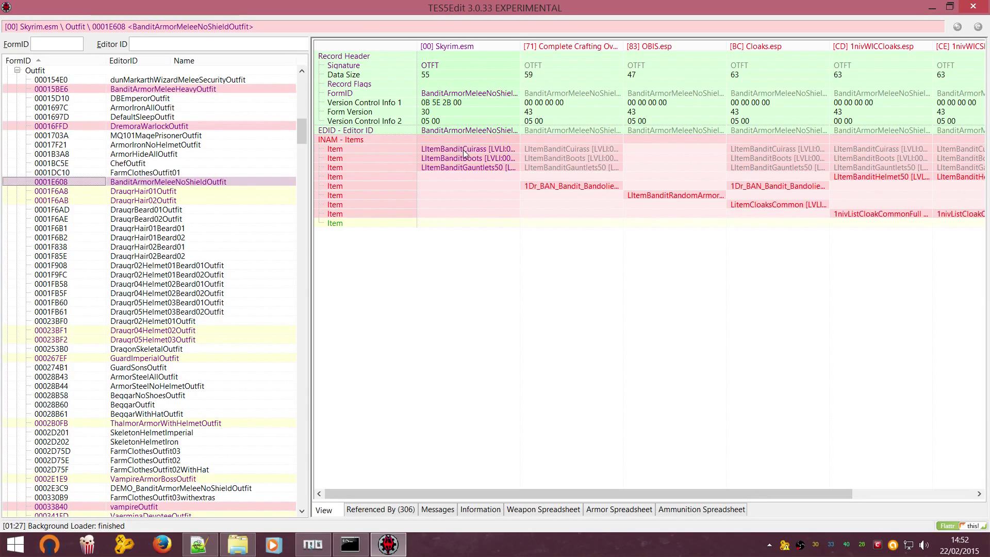
pyautogui.click(447, 151)
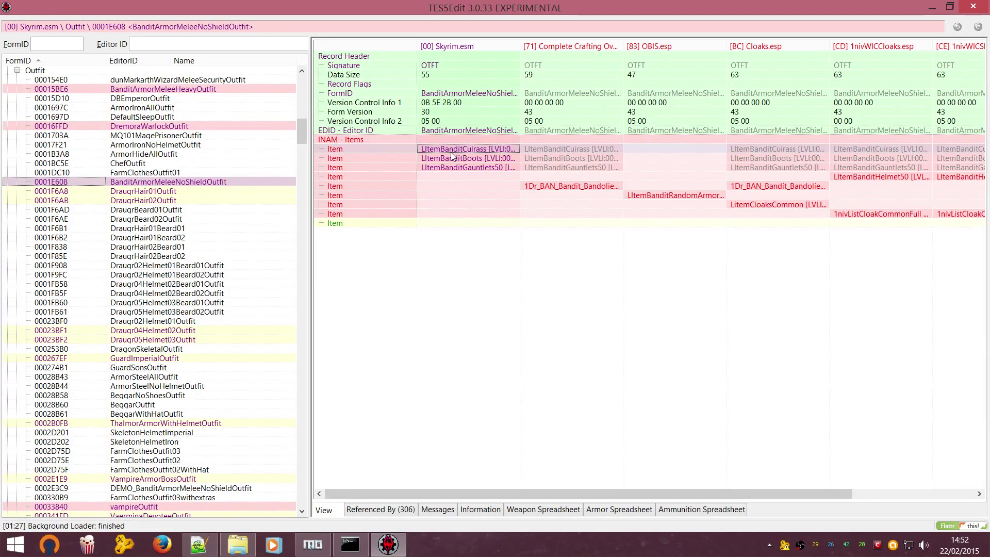
# Step: Inspect BanditArmorMeleeNoShieldOutfit's boots and gauntlets in Skyrim.esm, the bandolier in Complete Crafting Overhaul, and the random armor item in OBIS.esp
pyautogui.click(458, 160)
pyautogui.click(451, 169)
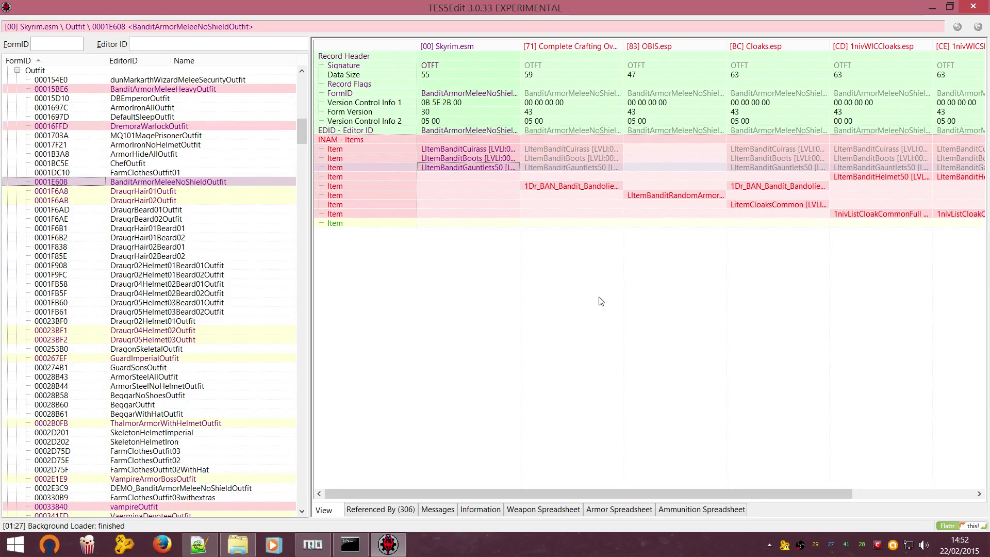
pyautogui.moveTo(627, 498)
pyautogui.mouseDown()
pyautogui.moveTo(686, 496)
pyautogui.moveTo(610, 499)
pyautogui.mouseUp()
pyautogui.click(556, 187)
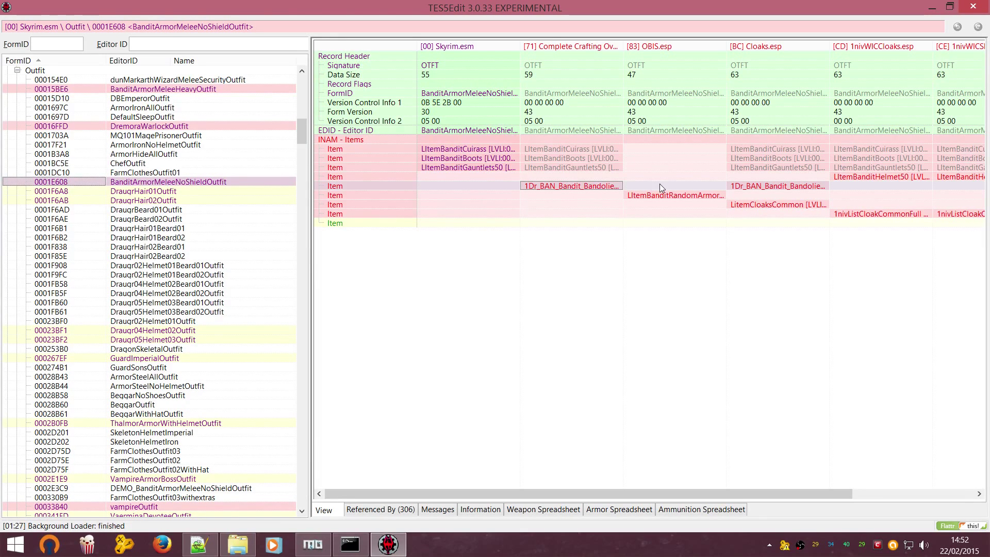
pyautogui.click(681, 198)
pyautogui.moveTo(651, 495); pyautogui.dragTo(648, 464)
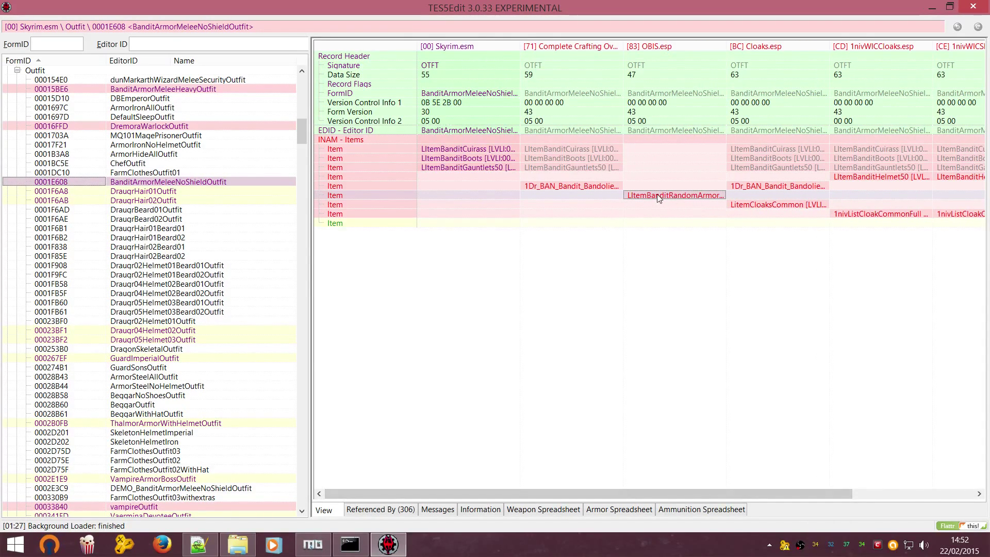
pyautogui.moveTo(686, 495); pyautogui.dragTo(810, 494)
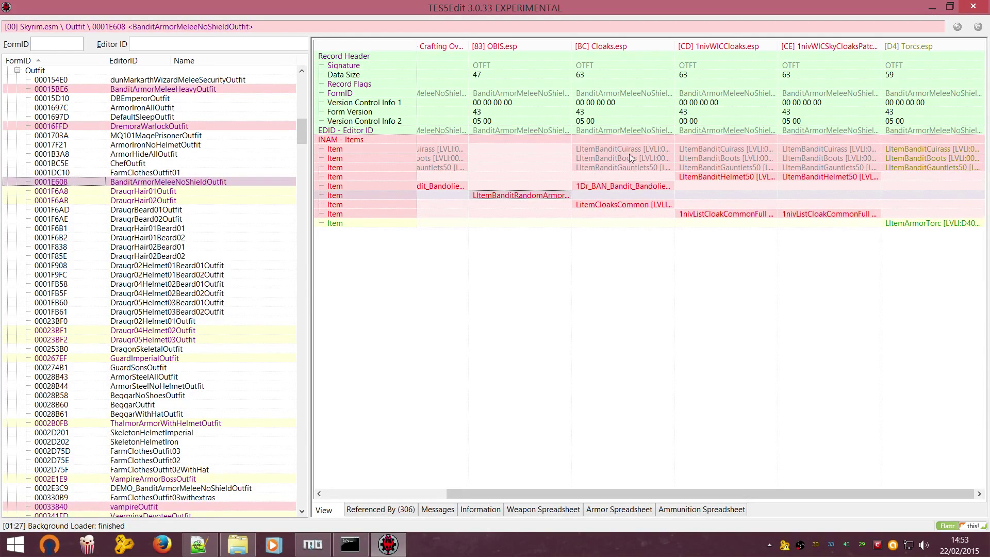
# Step: Inspect the bandolier and common cloaks items in Cloaks.esp, then the torc item in Torcs.esp
pyautogui.click(595, 187)
pyautogui.click(627, 204)
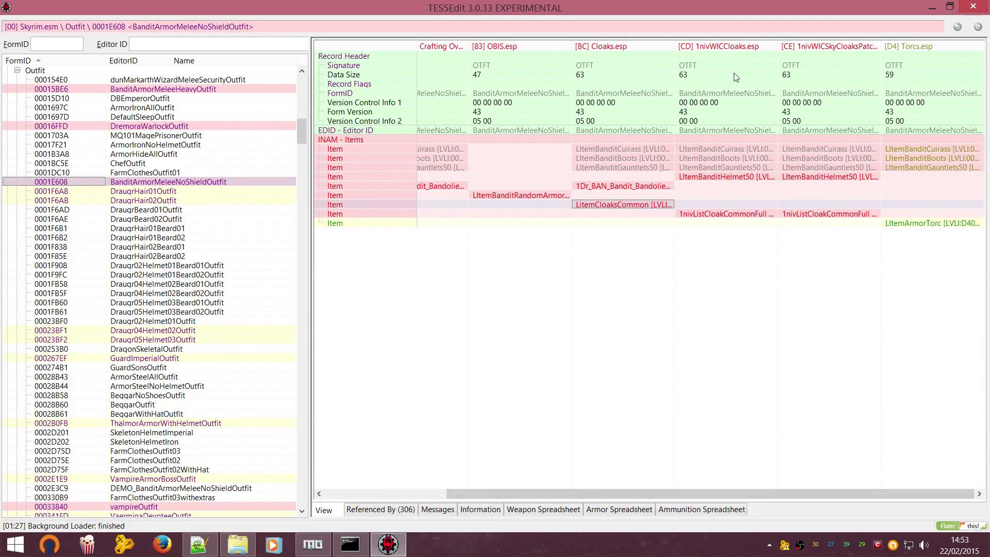
pyautogui.click(740, 223)
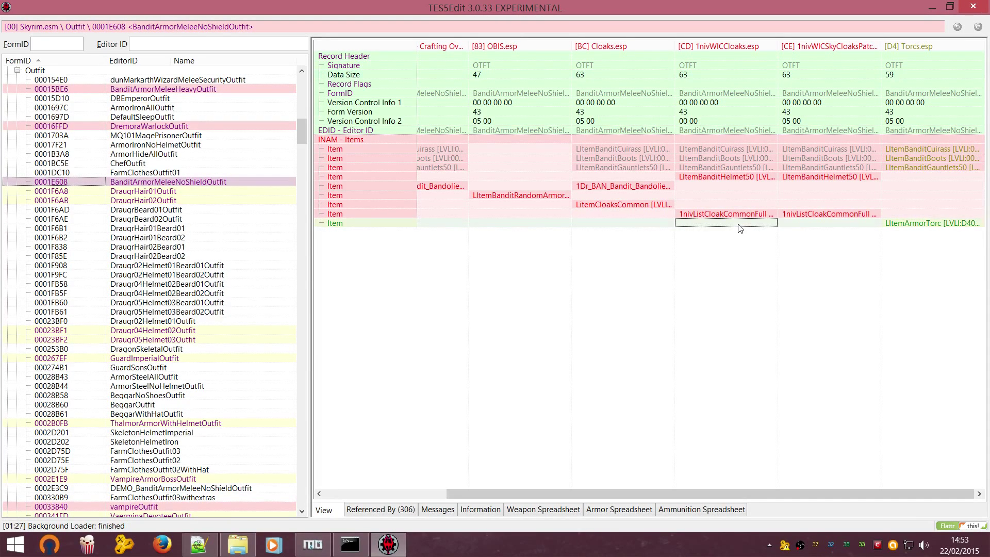
pyautogui.click(939, 224)
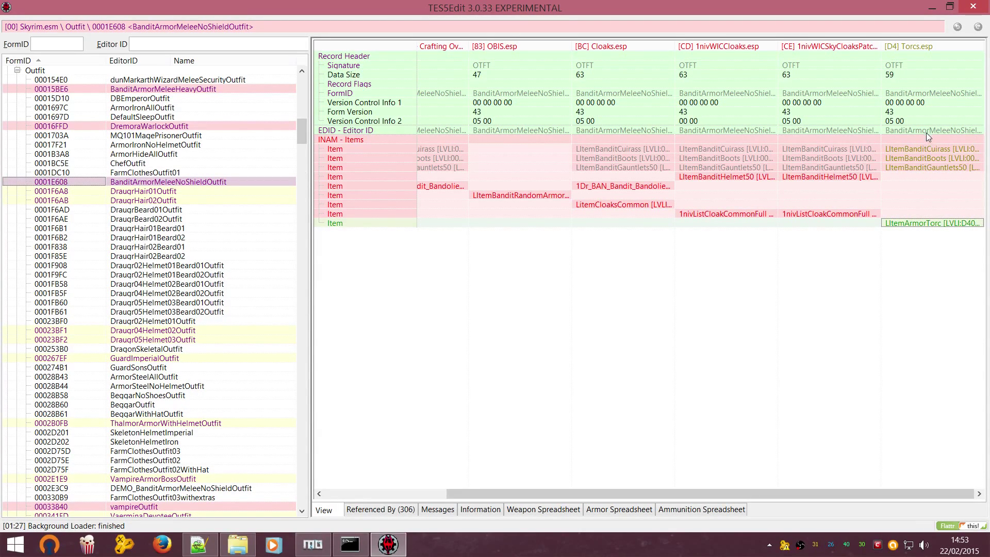
pyautogui.rightClick(926, 51)
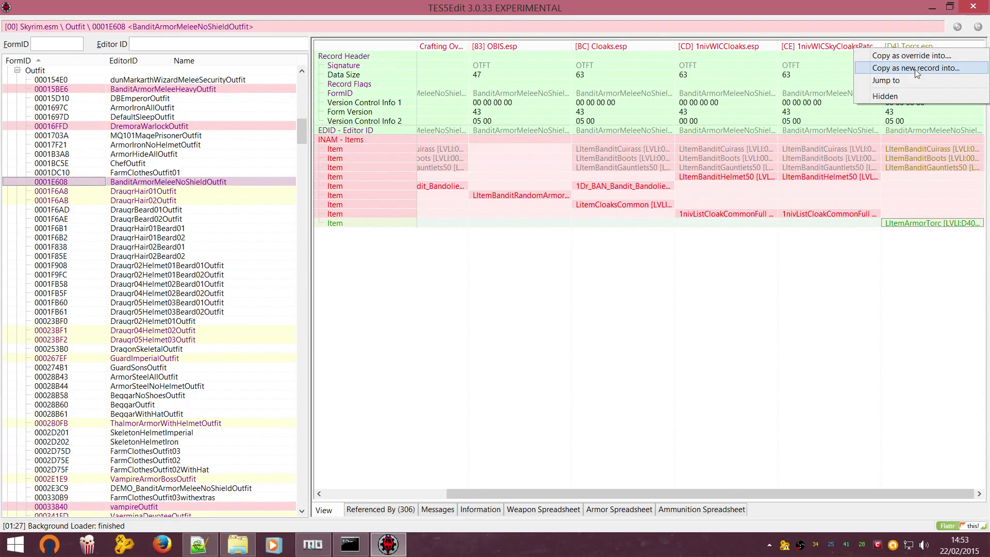
pyautogui.click(907, 313)
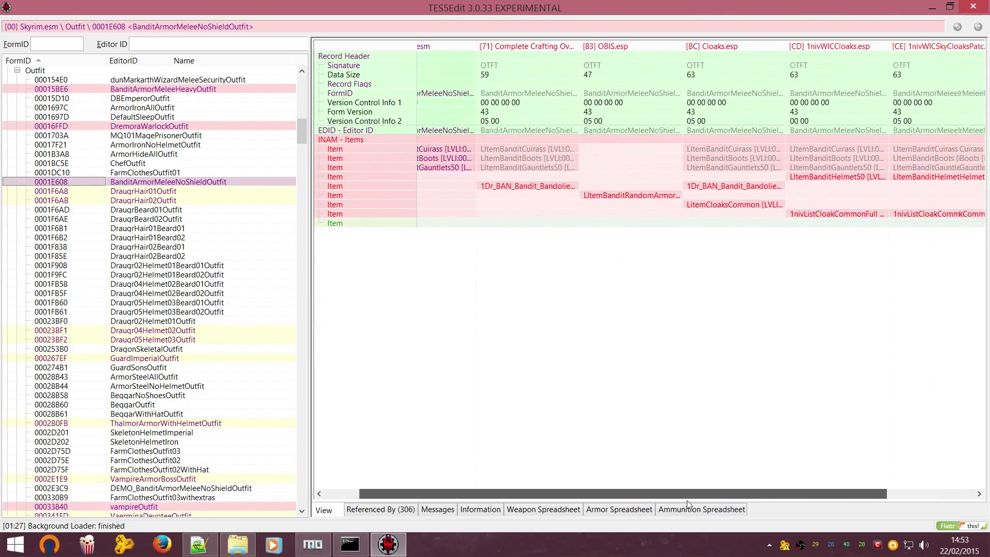
pyautogui.hscroll(1, 805, 503)
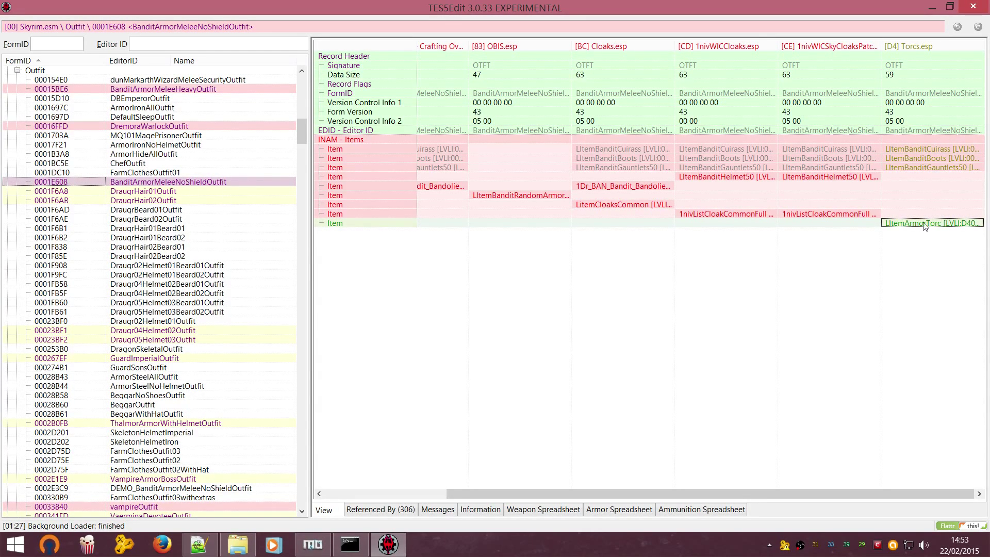
pyautogui.rightClick(916, 48)
pyautogui.click(947, 22)
# Step: Copy the Torcs.esp outfit record as an override into a new file named CP--Outfits Overide, accepting Skyrim.esm and Torcs.esp as masters
pyautogui.rightClick(950, 50)
pyautogui.click(943, 60)
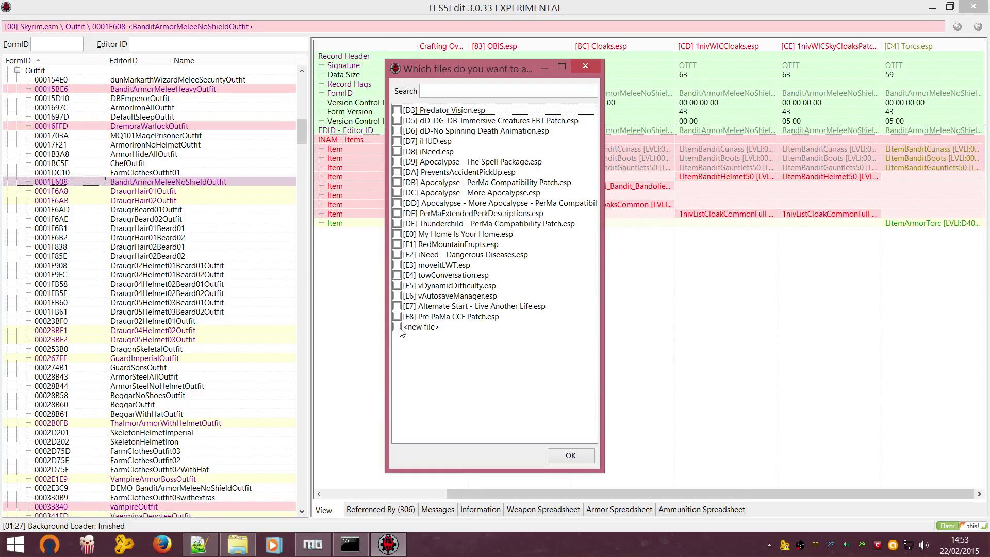
pyautogui.click(397, 326)
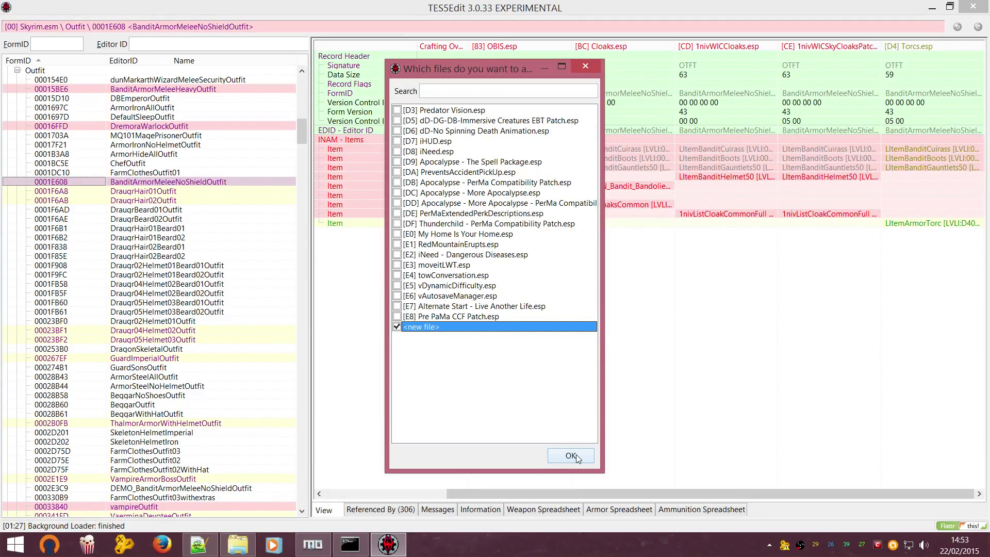
pyautogui.click(571, 455)
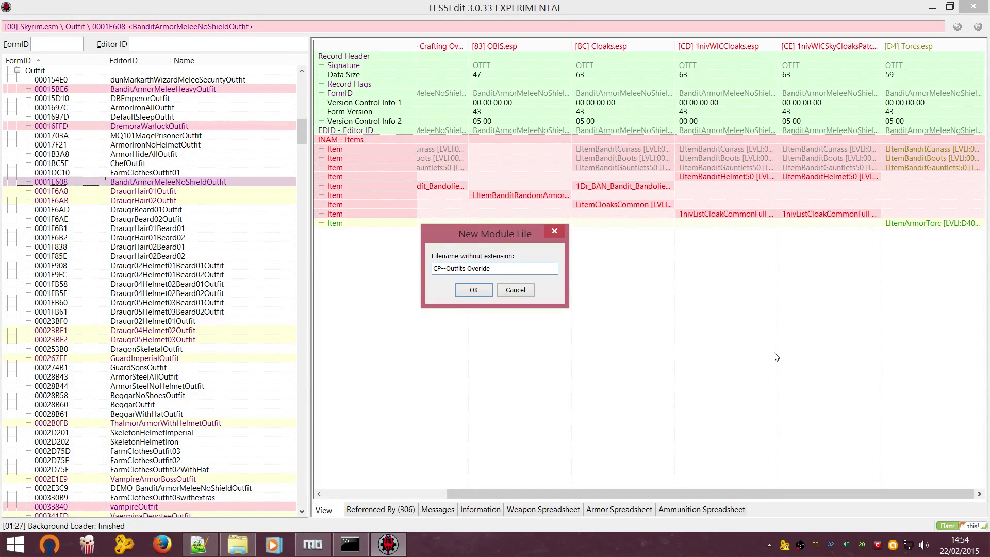
pyautogui.click(474, 290)
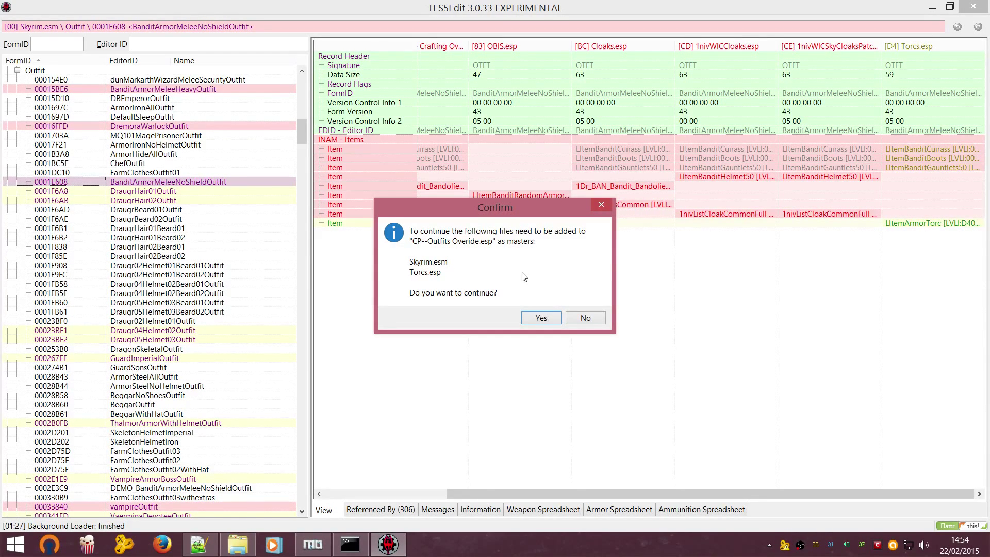
pyautogui.click(540, 317)
# Step: Copy the LItemBanditRandomArmor item from OBIS.esp into the CP--Outfits Overide record, accepting the required master
pyautogui.moveTo(676, 494); pyautogui.dragTo(785, 500)
pyautogui.click(510, 195)
pyautogui.moveTo(508, 199); pyautogui.dragTo(920, 215)
pyautogui.click(540, 313)
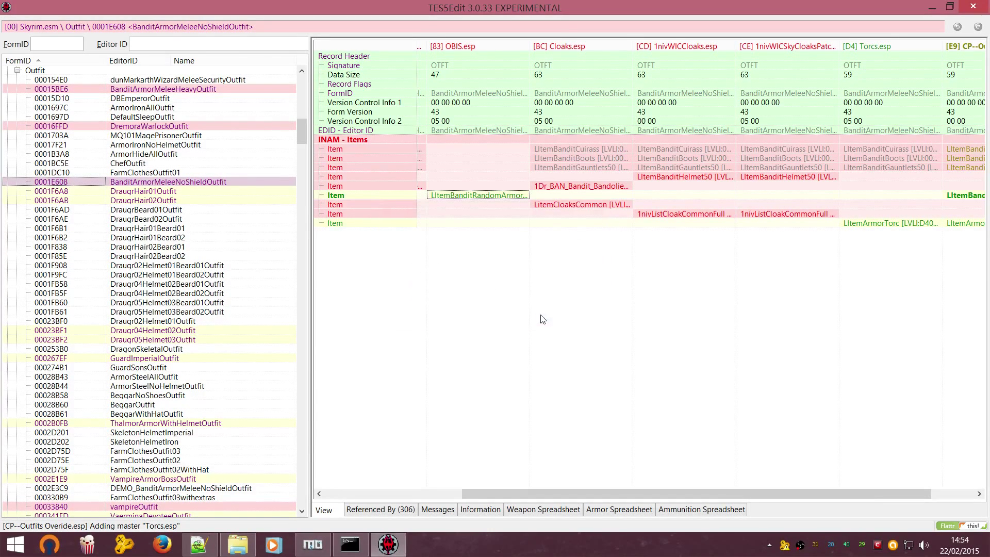
# Step: Remove the bandit cuirass, boots and gauntlets items from the CP--Outfits Overide record
pyautogui.moveTo(871, 491); pyautogui.dragTo(950, 495)
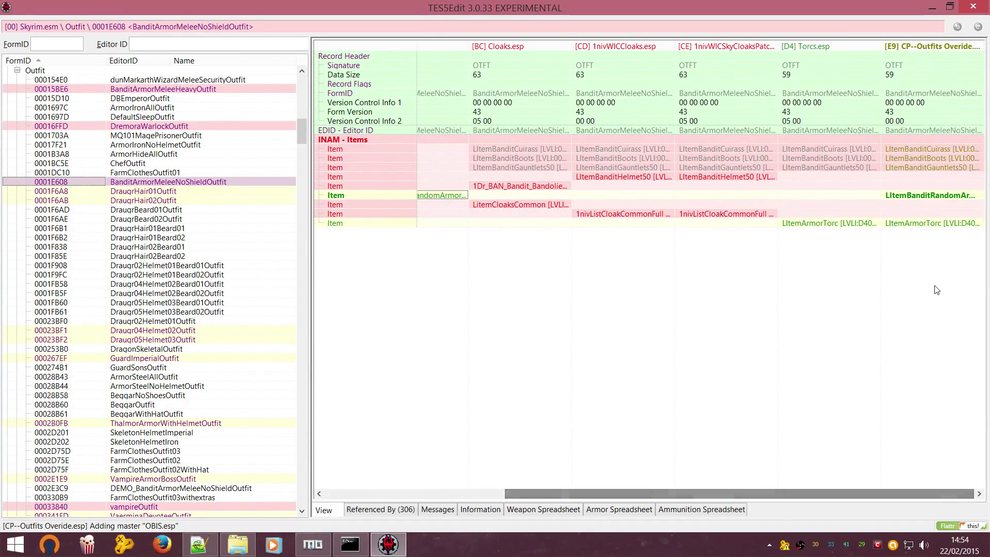
pyautogui.rightClick(923, 150)
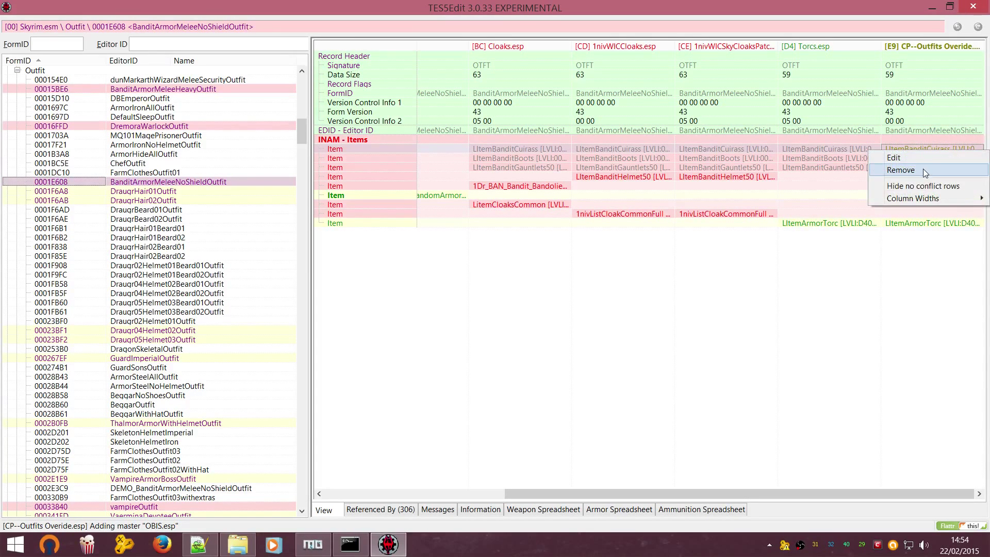
pyautogui.click(923, 169)
pyautogui.rightClick(924, 154)
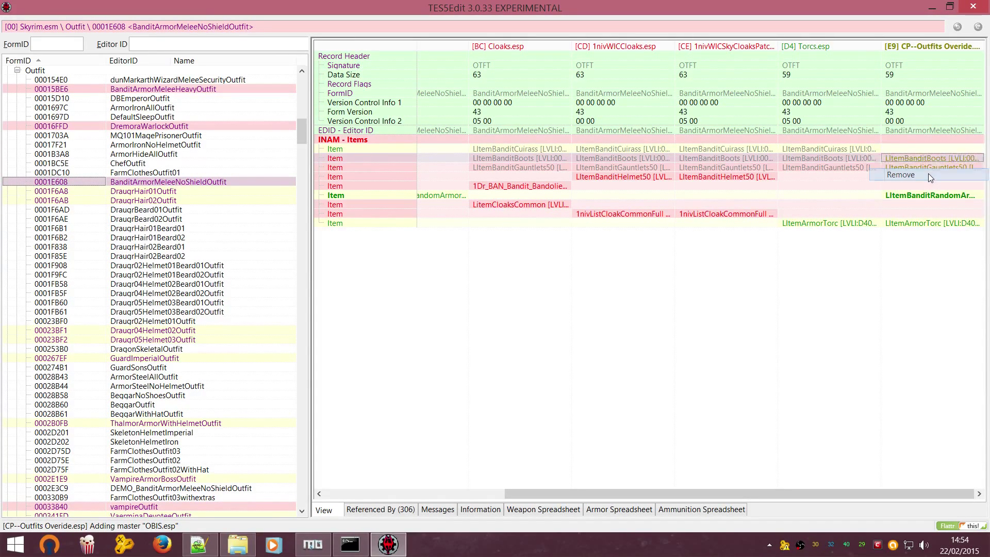
pyautogui.click(928, 173)
pyautogui.rightClick(922, 168)
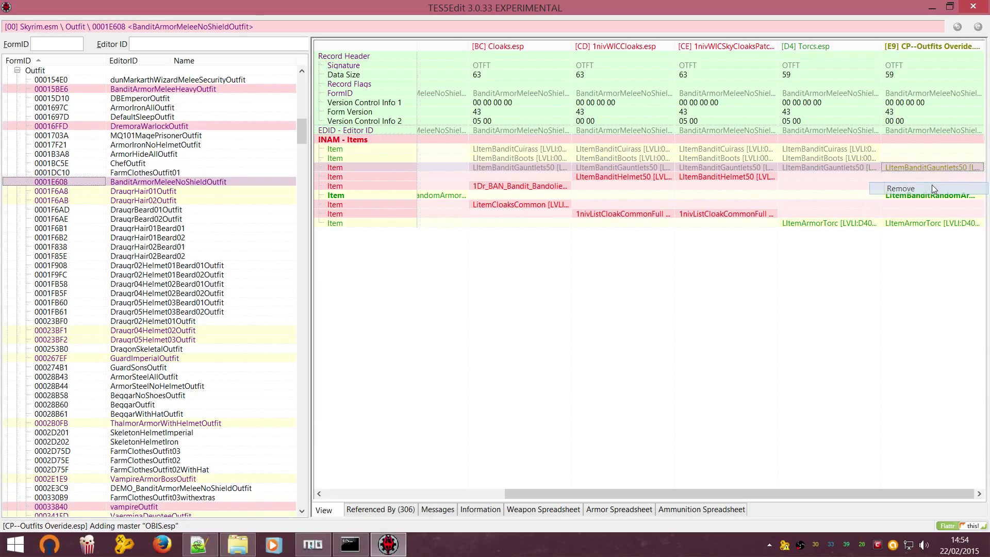
pyautogui.click(932, 187)
# Step: Check which items OBIS.esp and Torcs.esp contribute to the outfit against the CP--Outfits Overide record
pyautogui.click(457, 199)
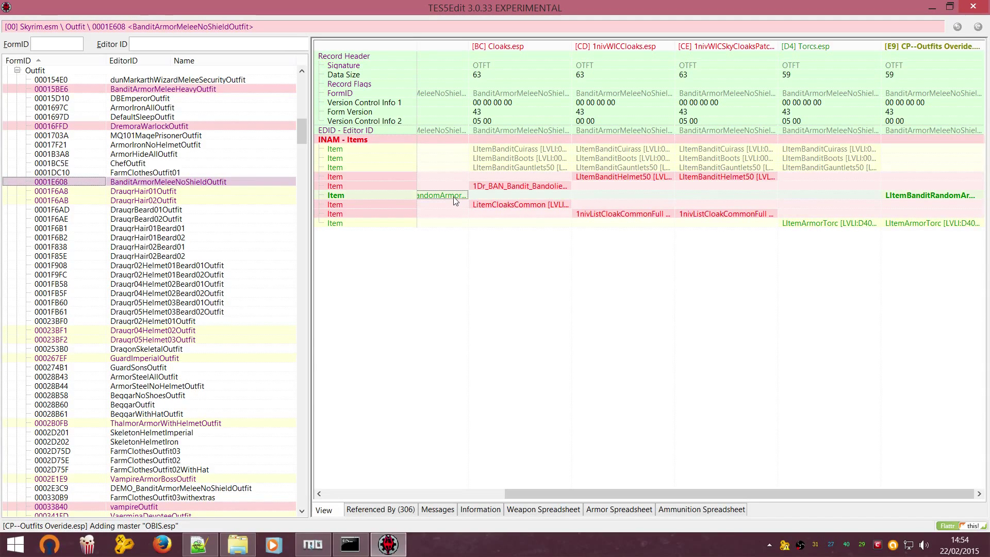
pyautogui.click(453, 158)
pyautogui.click(453, 167)
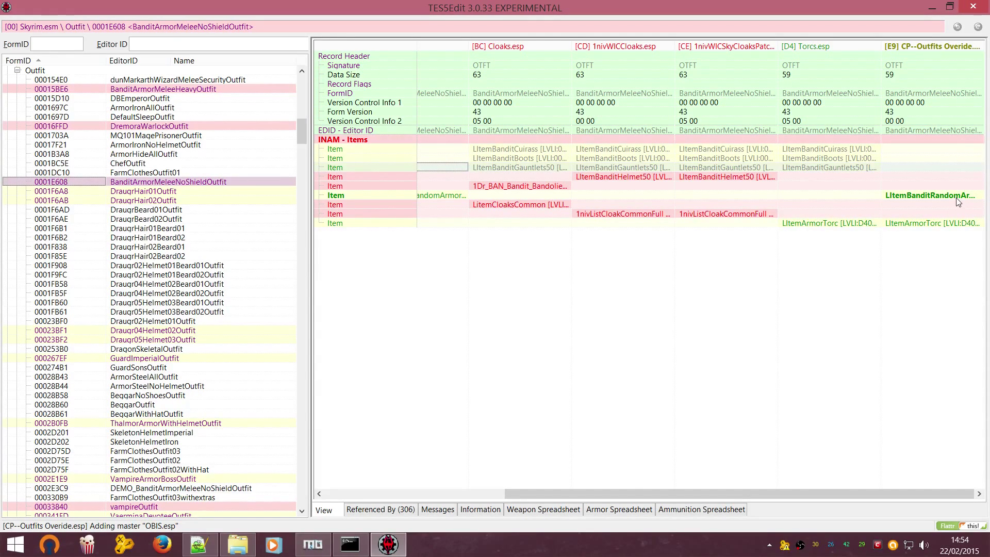
pyautogui.moveTo(636, 494)
pyautogui.mouseDown()
pyautogui.moveTo(575, 488)
pyautogui.moveTo(643, 487)
pyautogui.mouseUp()
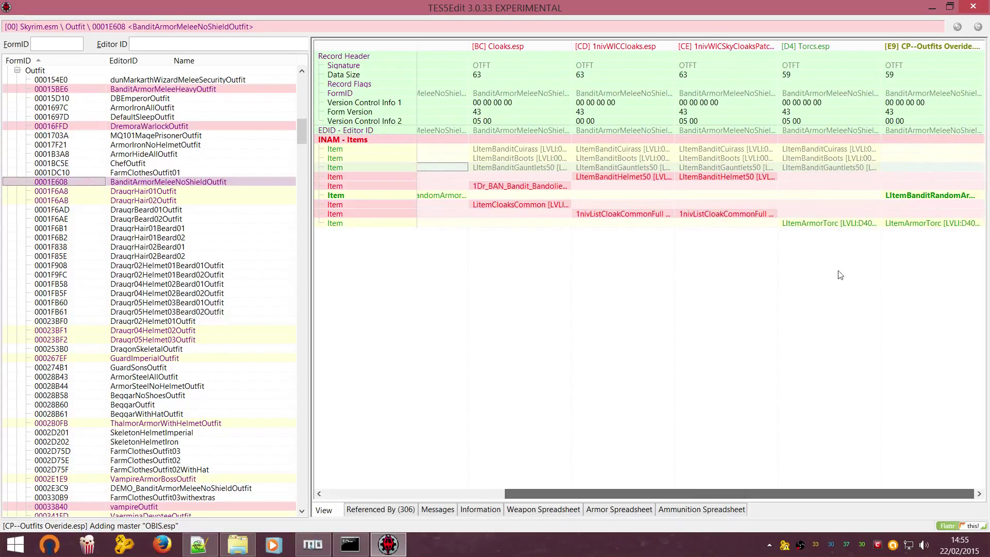
pyautogui.click(838, 226)
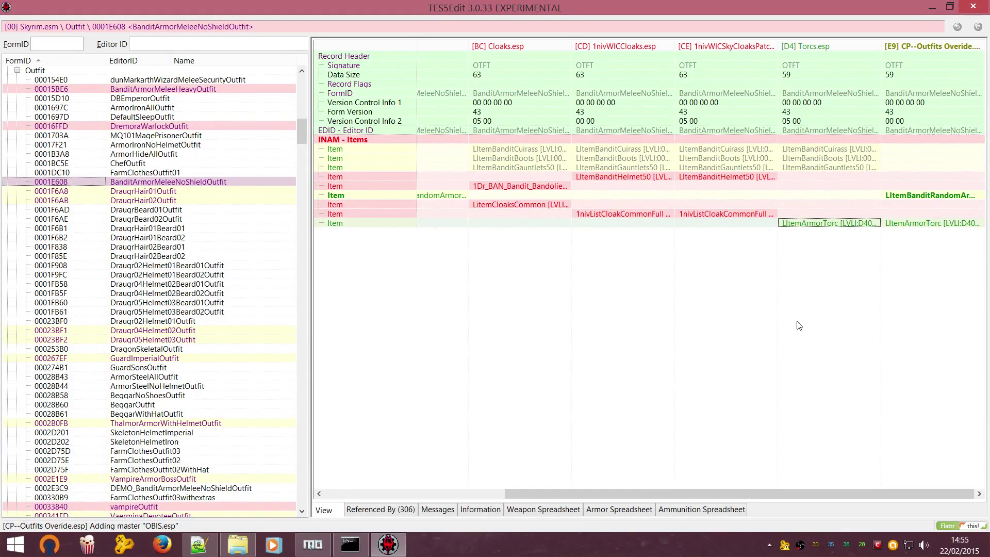
# Step: Copy the bandit bandolier item from Cloaks.esp into the CP--Outfits Overide record, accepting Complete Crafting Overhaul_Remade.esp as a master
pyautogui.moveTo(782, 491); pyautogui.dragTo(846, 503)
pyautogui.moveTo(775, 496); pyautogui.dragTo(808, 466)
pyautogui.moveTo(795, 493); pyautogui.dragTo(831, 449)
pyautogui.moveTo(565, 188); pyautogui.dragTo(889, 195)
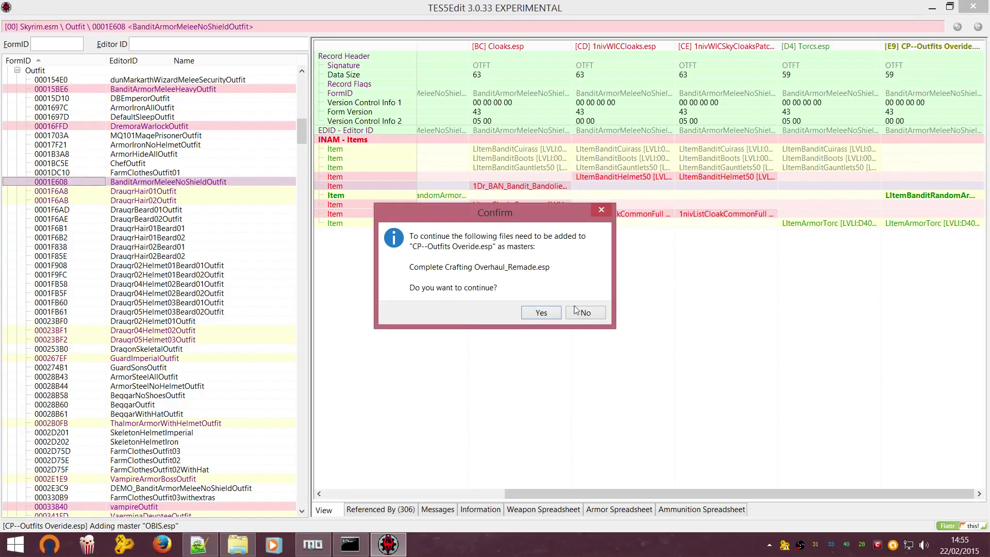
pyautogui.click(537, 315)
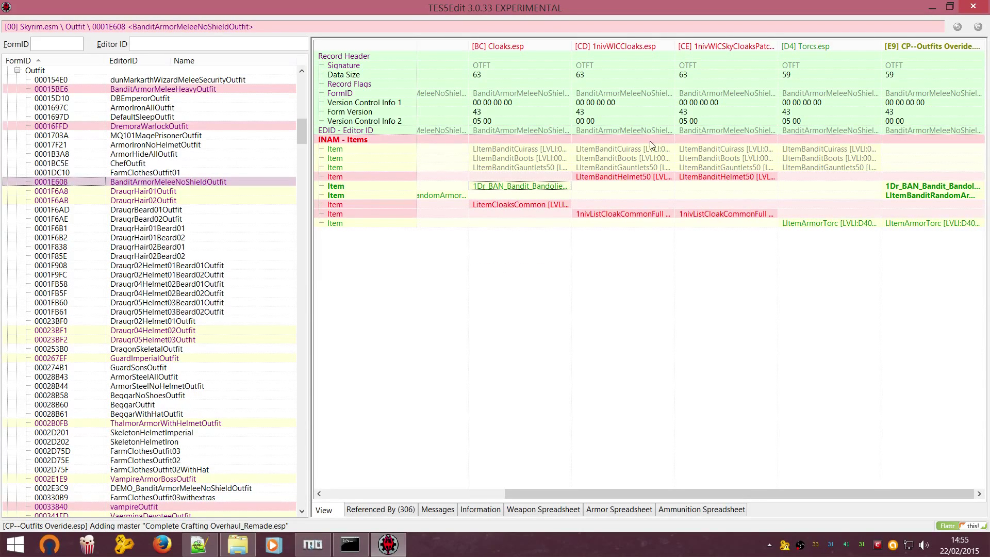
# Step: Compare the cloak items and copy 1nivListCloakCommonFull from the 1nivWICSkyCloaks patch into CP--Outfits Overide, accepting 1nivWICCloaks.esp as a master
pyautogui.moveTo(751, 494); pyautogui.dragTo(834, 506)
pyautogui.click(626, 216)
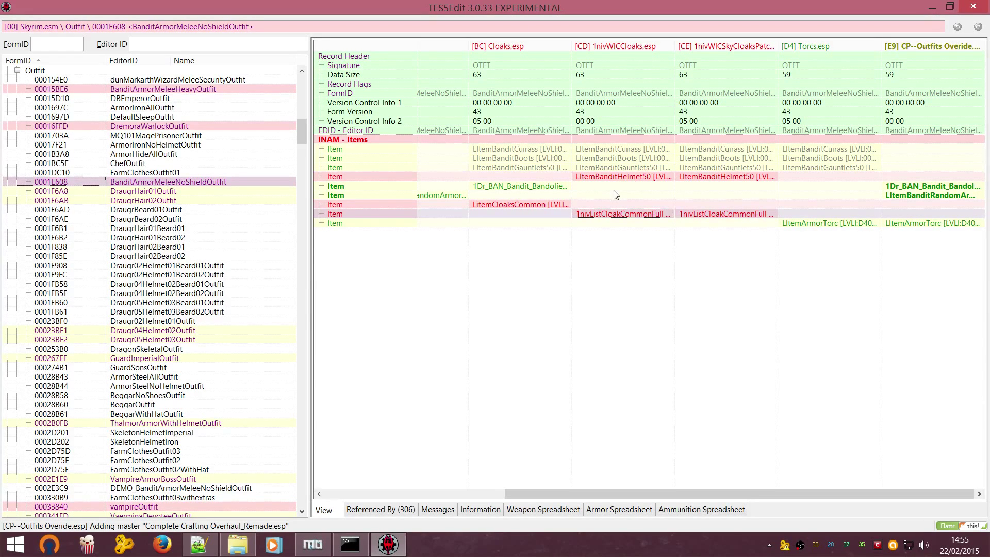
pyautogui.click(551, 205)
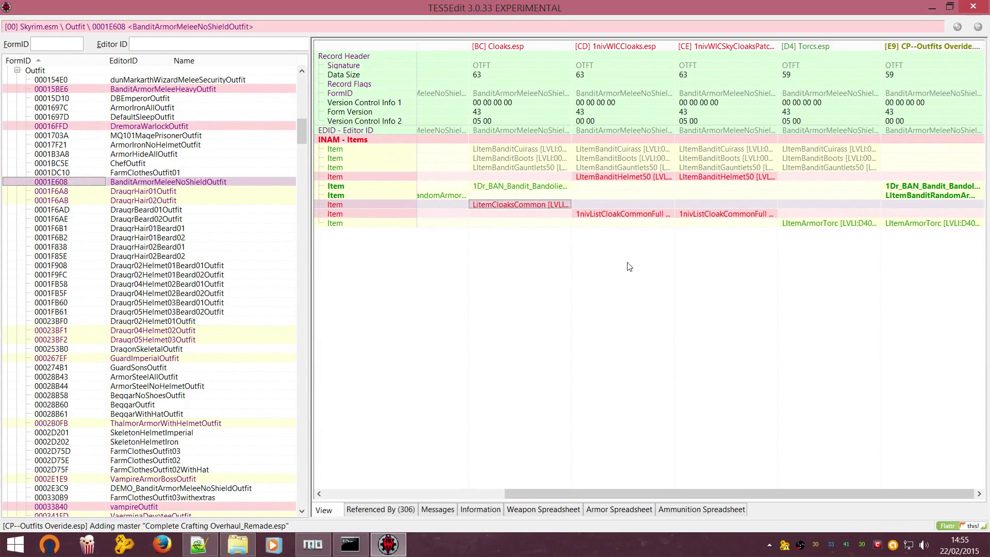
pyautogui.click(760, 215)
pyautogui.moveTo(761, 215); pyautogui.dragTo(921, 217)
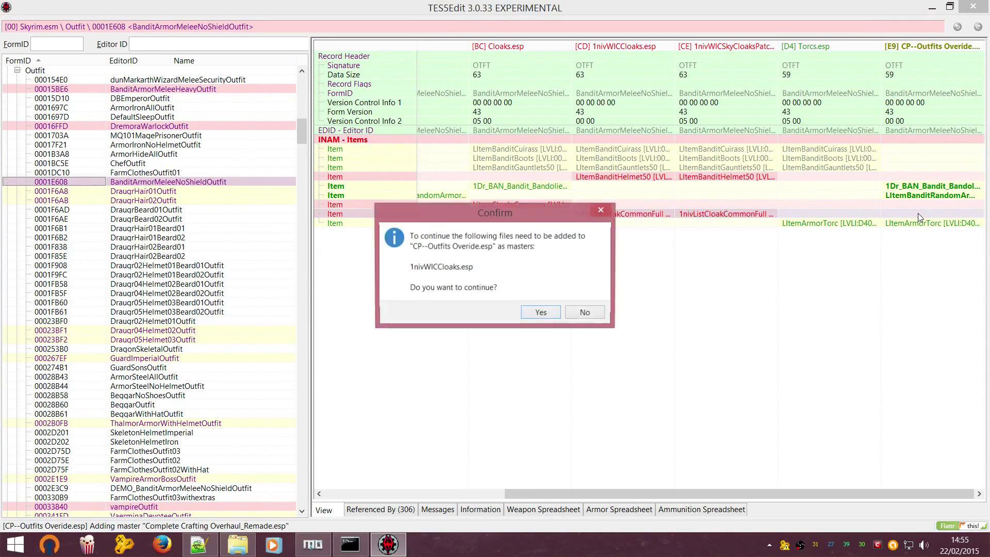
pyautogui.click(541, 313)
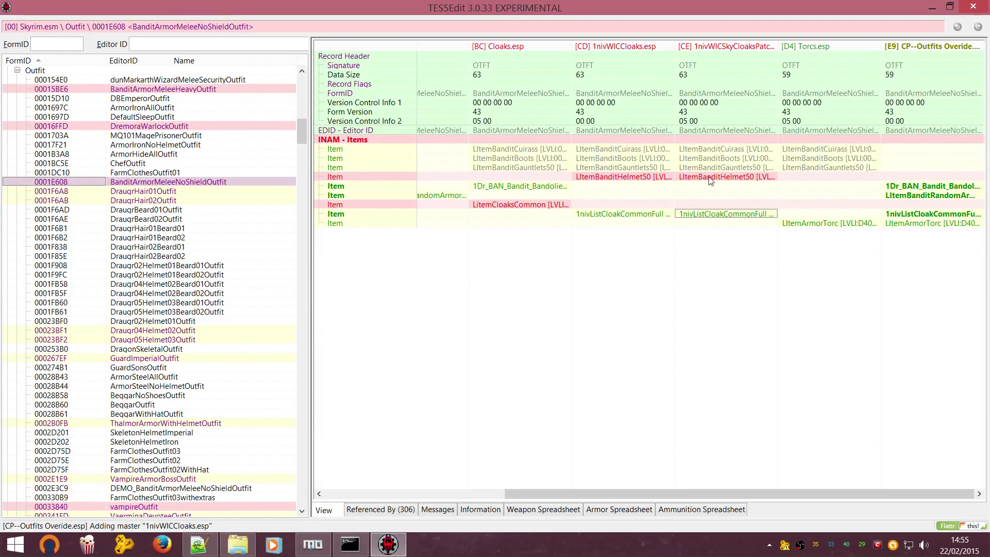
# Step: Review the outfit's items across all plugins against the merged CP--Outfits Overide record, including the OBIS.esp random armor item
pyautogui.hscroll(-4, 571, 194)
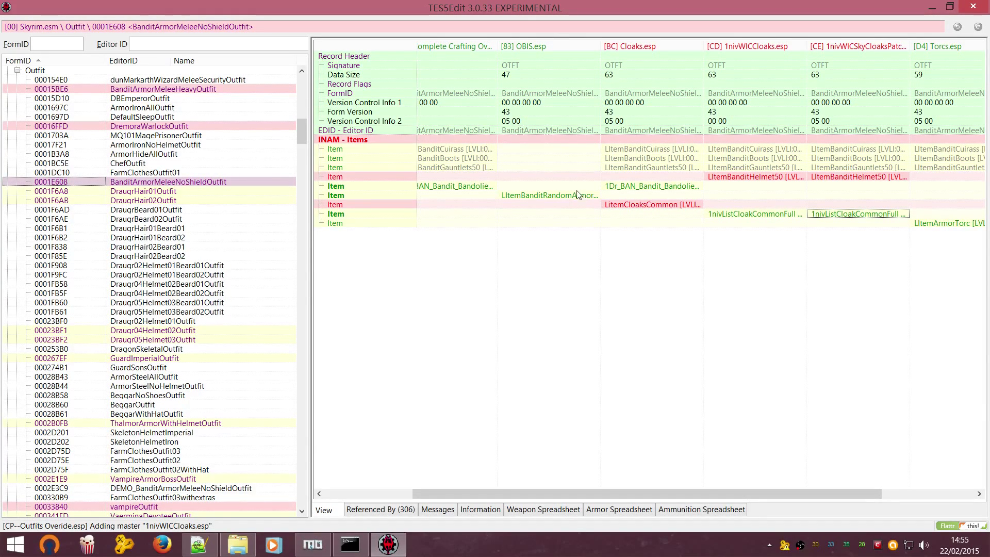
pyautogui.click(546, 196)
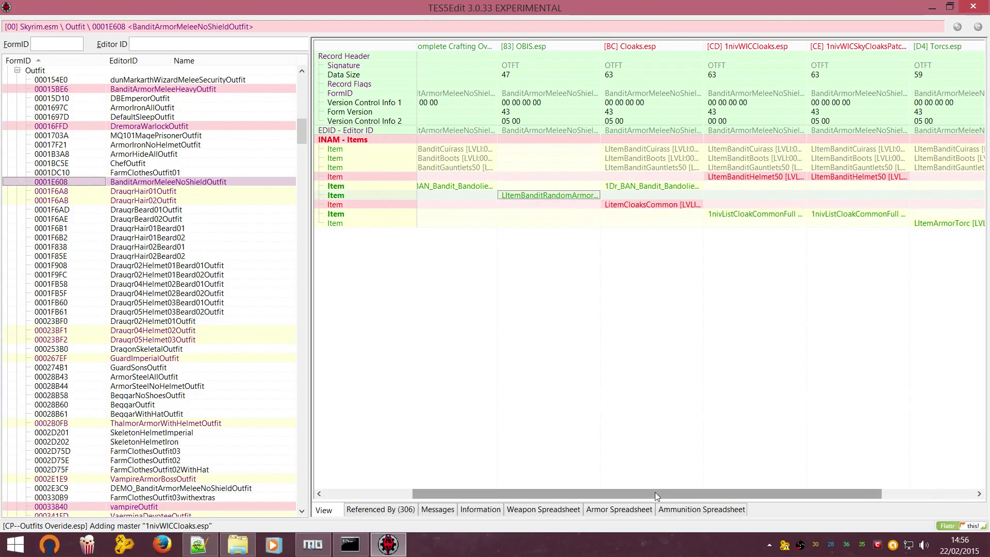
pyautogui.moveTo(659, 492); pyautogui.dragTo(815, 484)
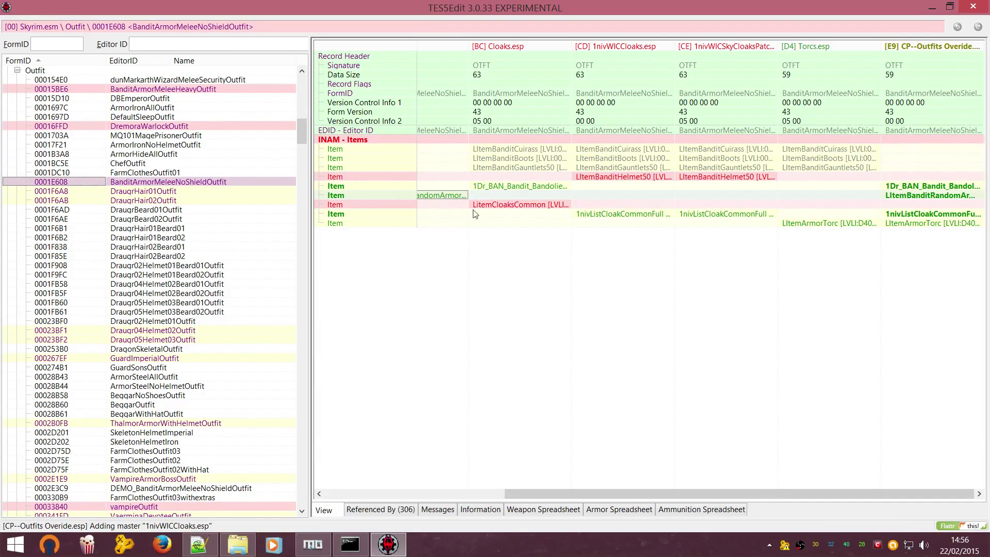
pyautogui.moveTo(974, 493); pyautogui.dragTo(940, 484)
pyautogui.moveTo(815, 490); pyautogui.dragTo(950, 343)
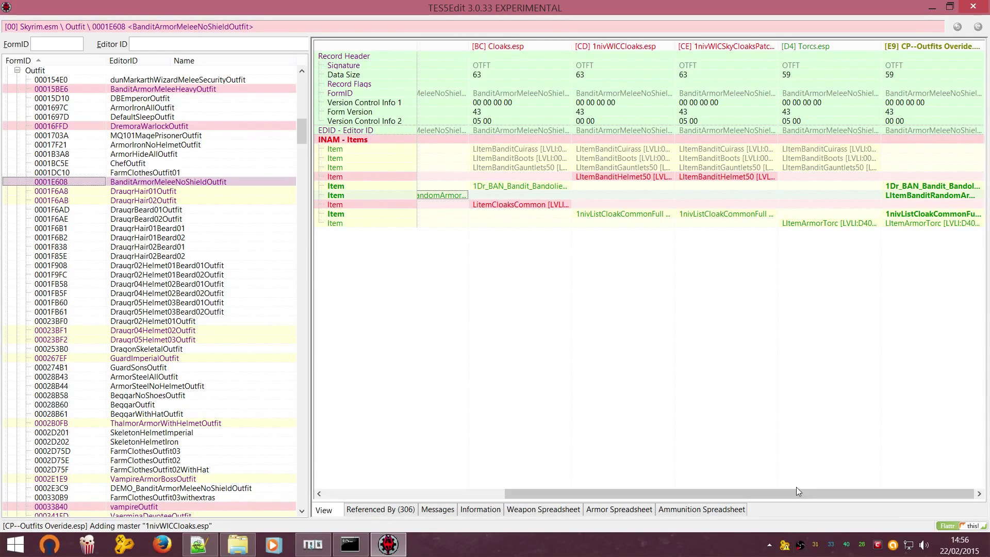
pyautogui.moveTo(796, 493); pyautogui.dragTo(778, 493)
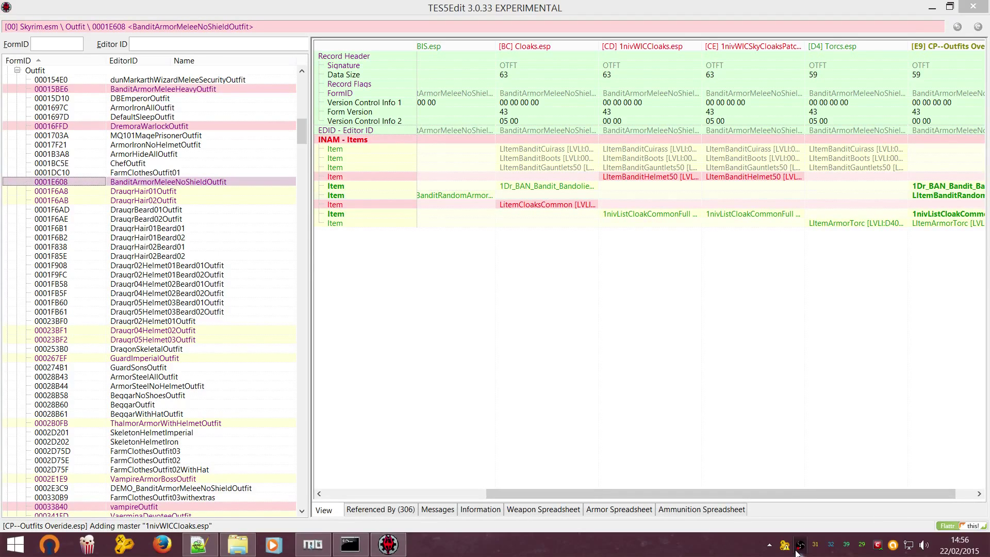
pyautogui.moveTo(784, 494); pyautogui.dragTo(813, 504)
pyautogui.click(529, 187)
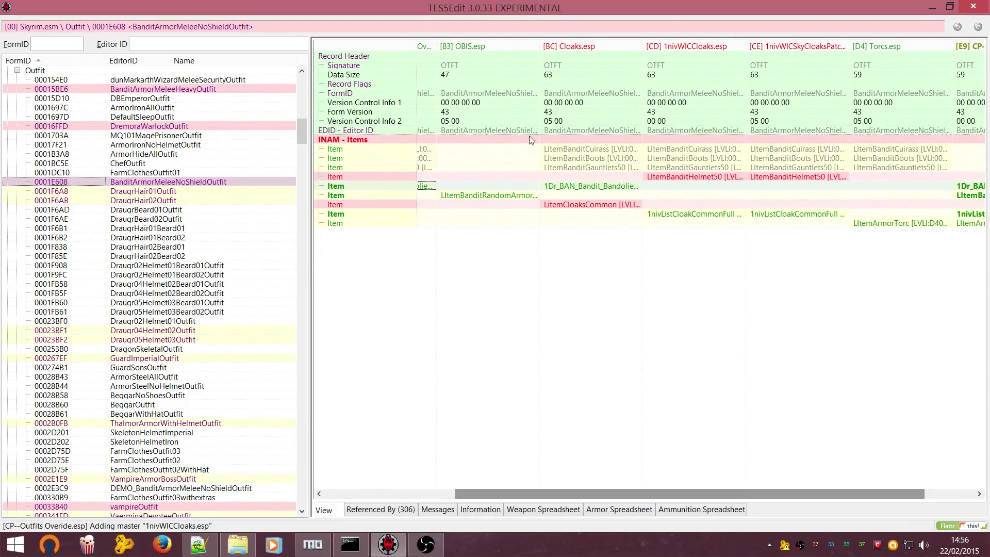
# Step: Compare the bandit outfit's random armor, cloak and torc items across the source plugins with the CP--Outfits Overide record
pyautogui.click(501, 150)
pyautogui.click(503, 158)
pyautogui.click(501, 166)
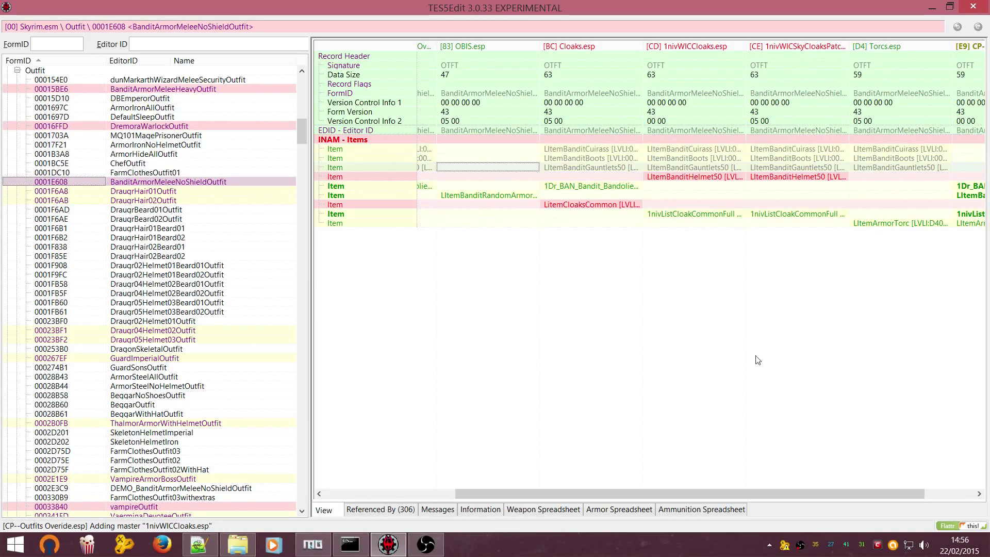
pyautogui.moveTo(729, 488); pyautogui.dragTo(812, 487)
pyautogui.click(483, 196)
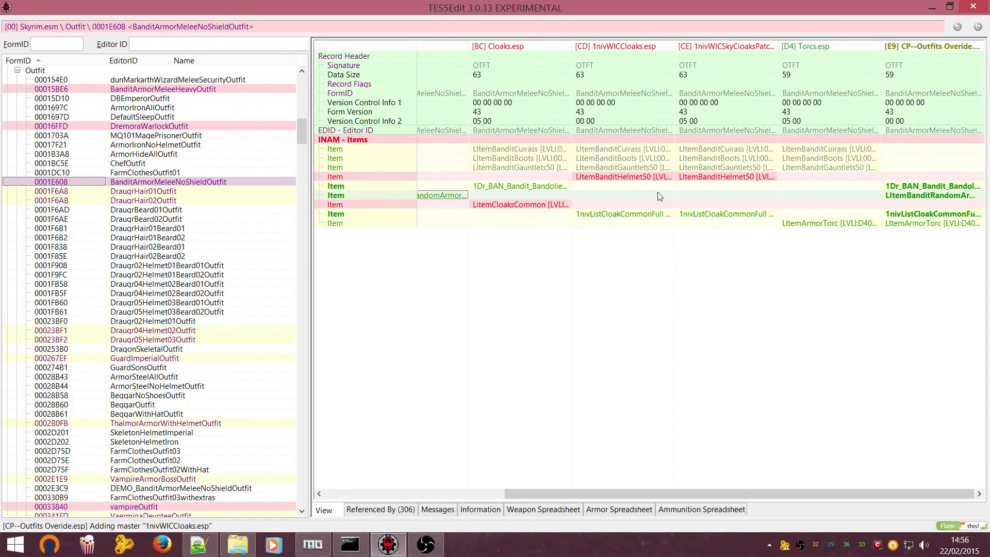
pyautogui.click(651, 207)
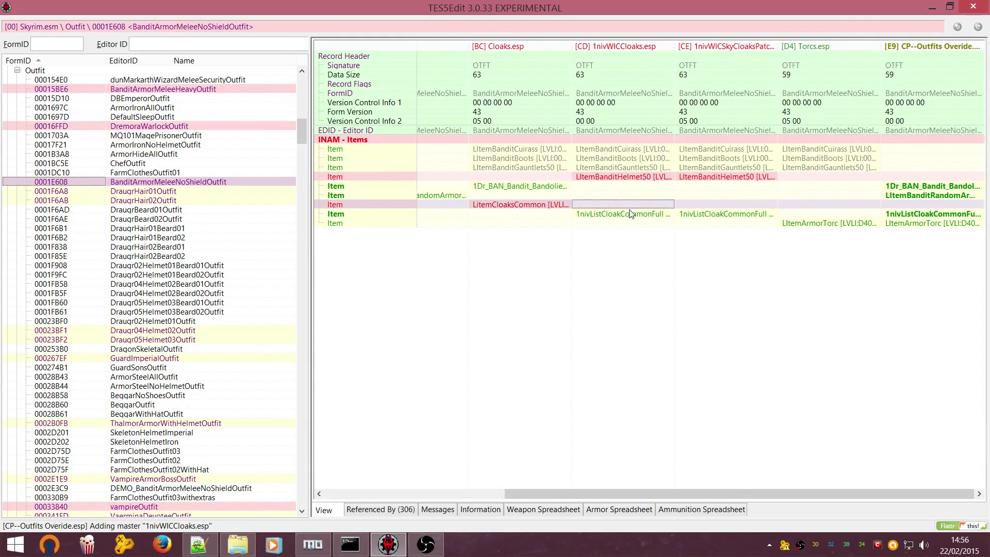
pyautogui.click(620, 216)
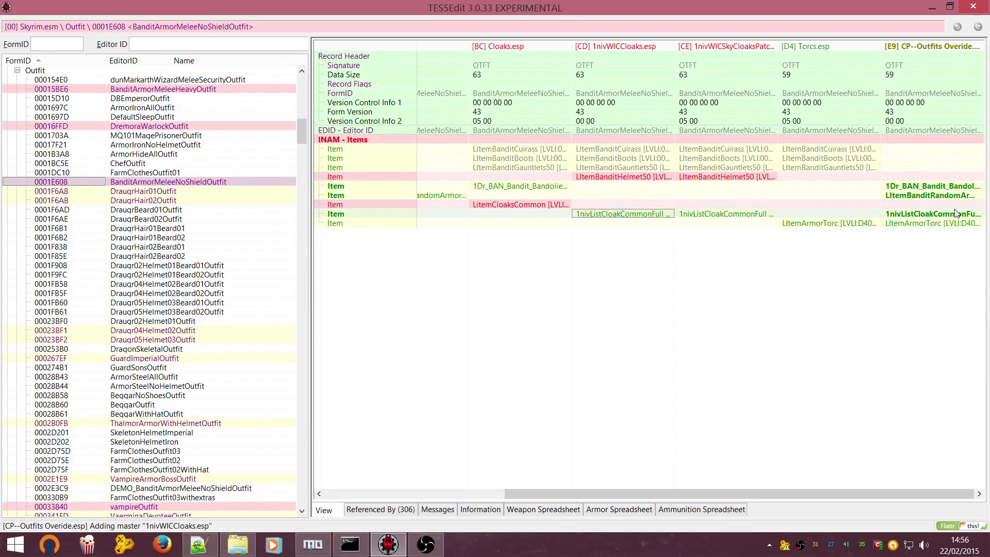
pyautogui.click(953, 214)
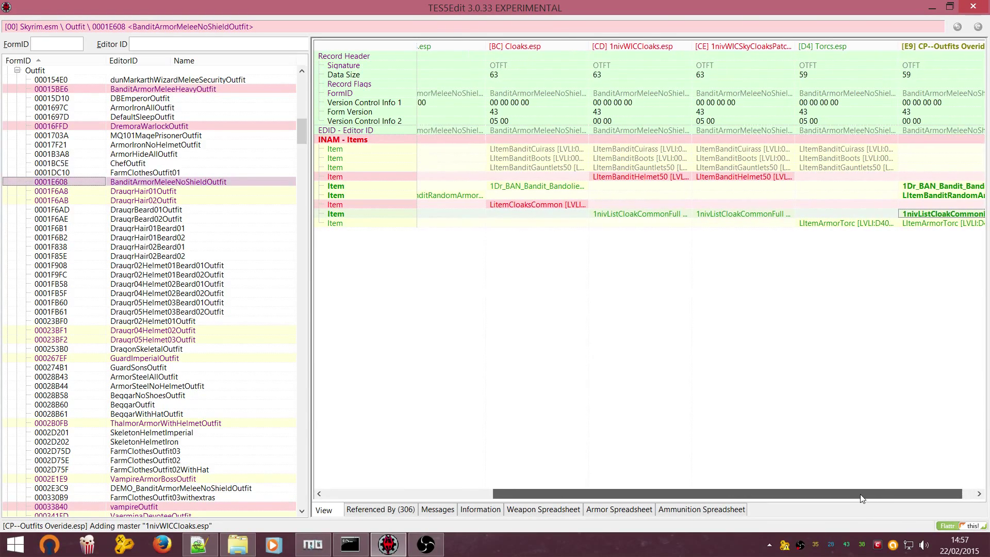
pyautogui.moveTo(862, 498); pyautogui.dragTo(913, 492)
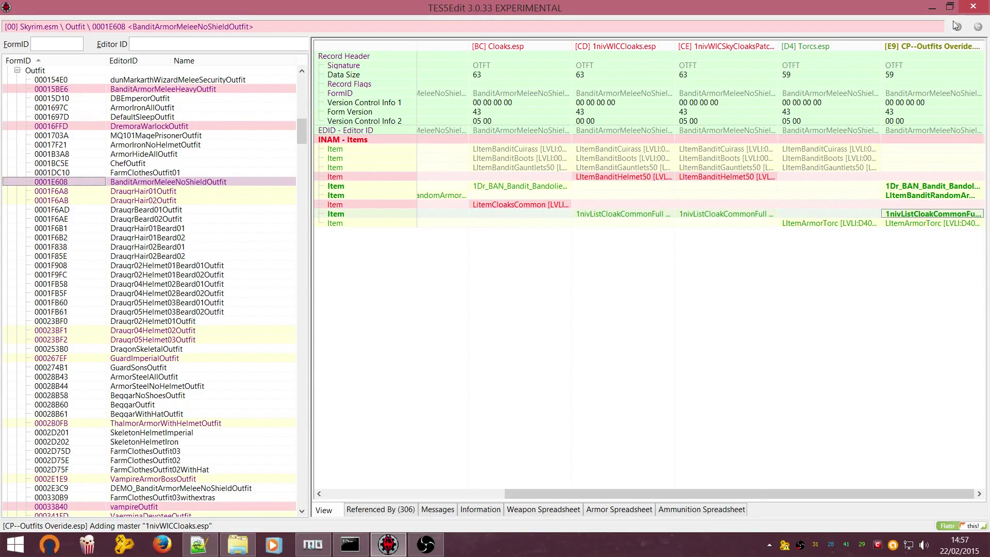
# Step: Exit TES5Edit, saving the changes to CP--Outfits Overide.esp
pyautogui.click(973, 7)
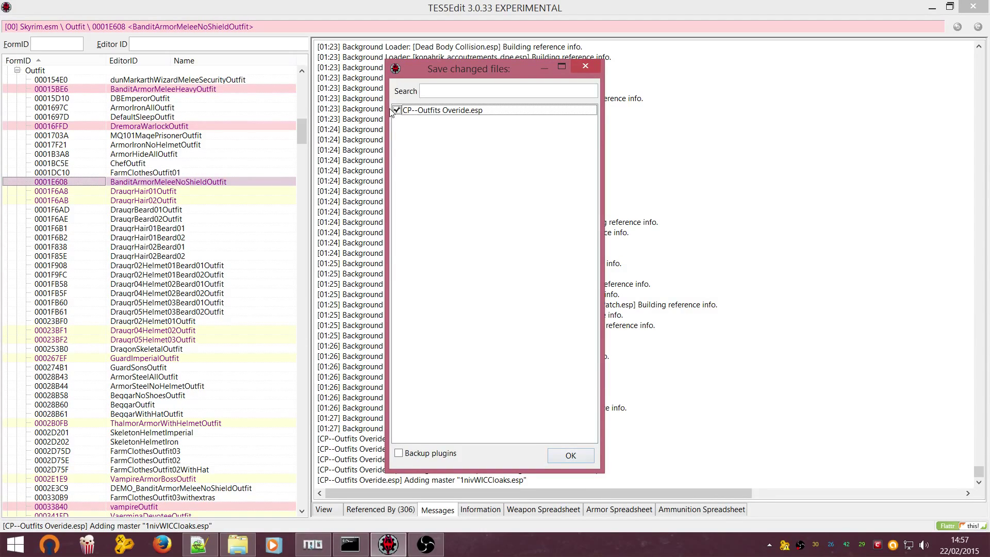
pyautogui.click(577, 462)
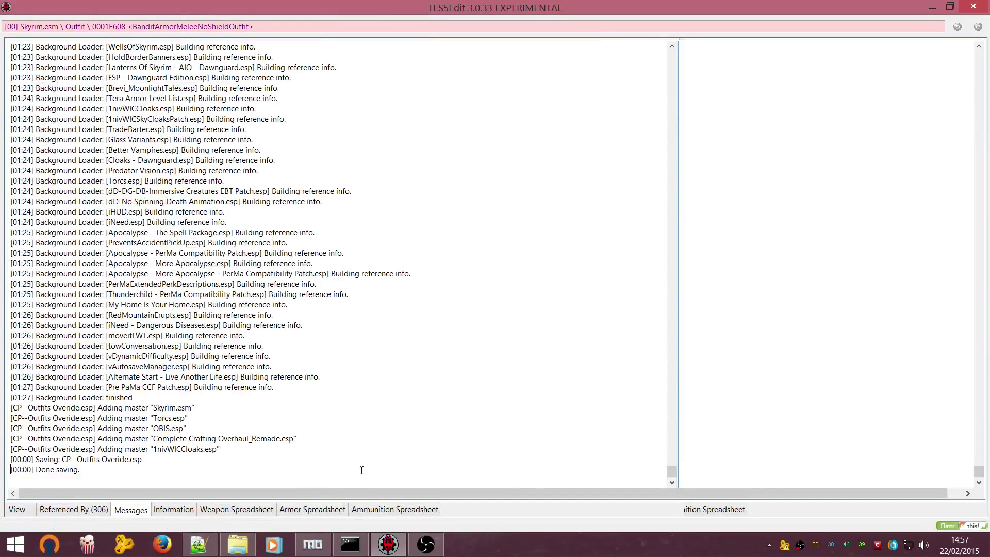
# Step: Switch to Mod Organizer and open the contents of the Overwrite entry at the end of the mod list
pyautogui.moveTo(324, 543)
pyautogui.click(323, 491)
pyautogui.moveTo(618, 83); pyautogui.dragTo(618, 421)
pyautogui.click(387, 422)
pyautogui.doubleClick(387, 421)
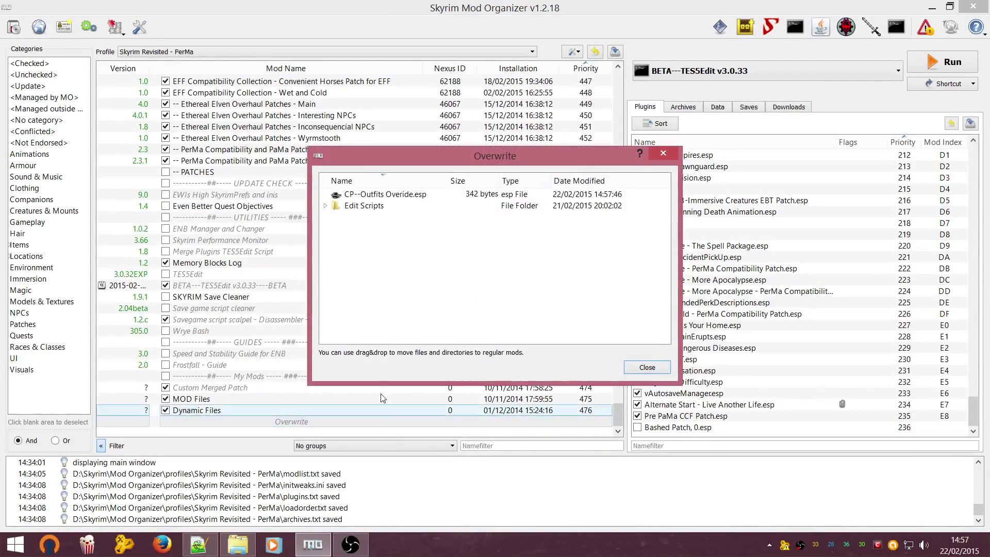
# Step: Check the CP--Outfits Overide.esp file and its size in Overwrite, and close Mod Organizer
pyautogui.click(394, 195)
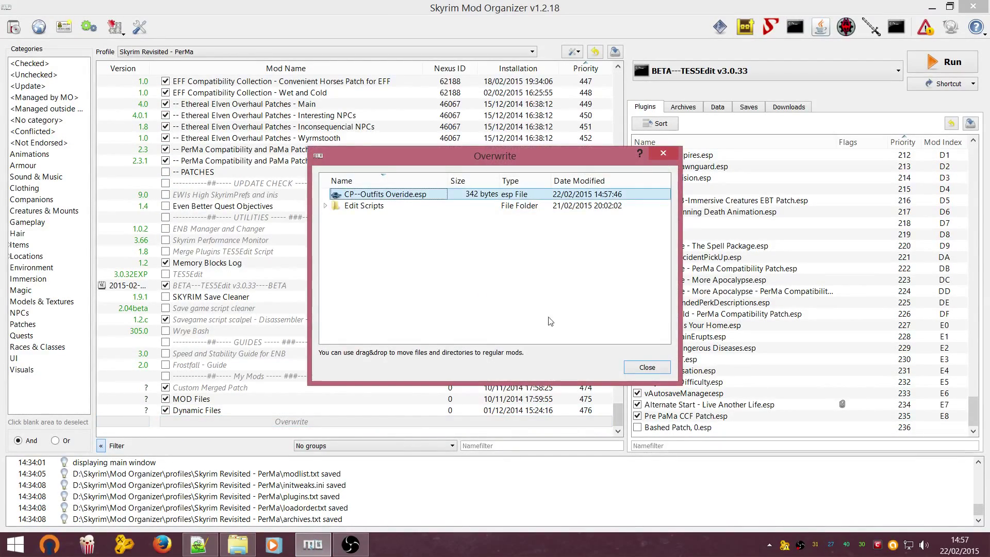
pyautogui.click(474, 196)
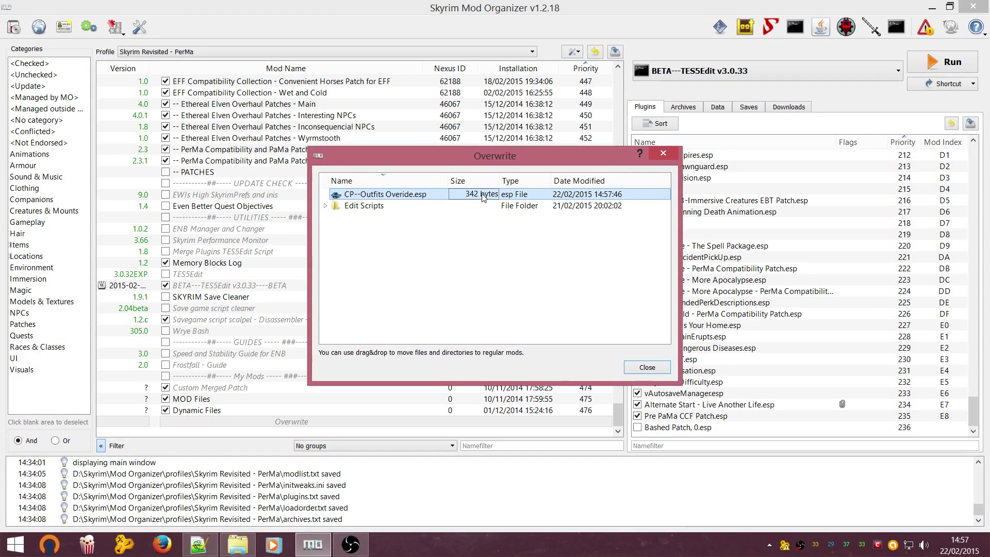
pyautogui.click(393, 198)
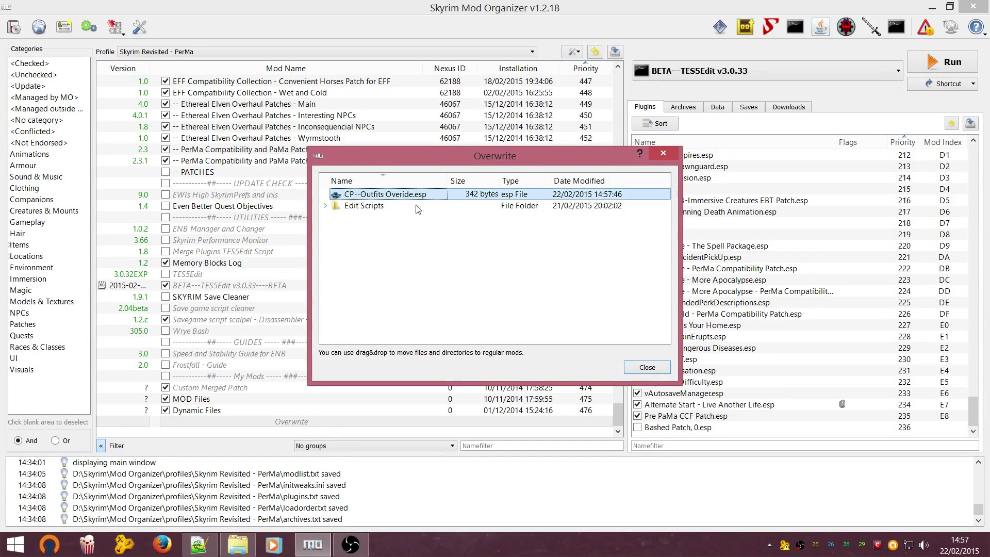
pyautogui.click(647, 367)
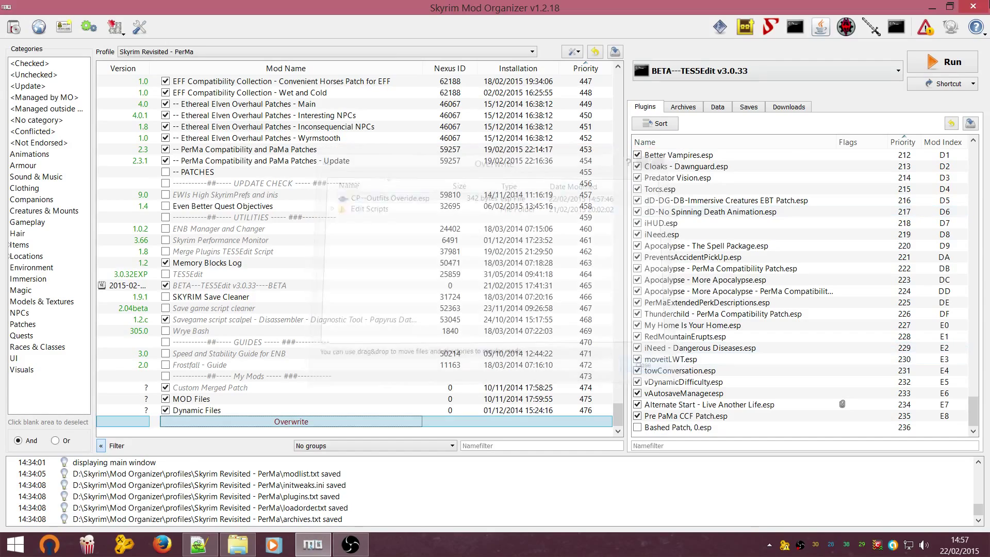
pyautogui.click(973, 7)
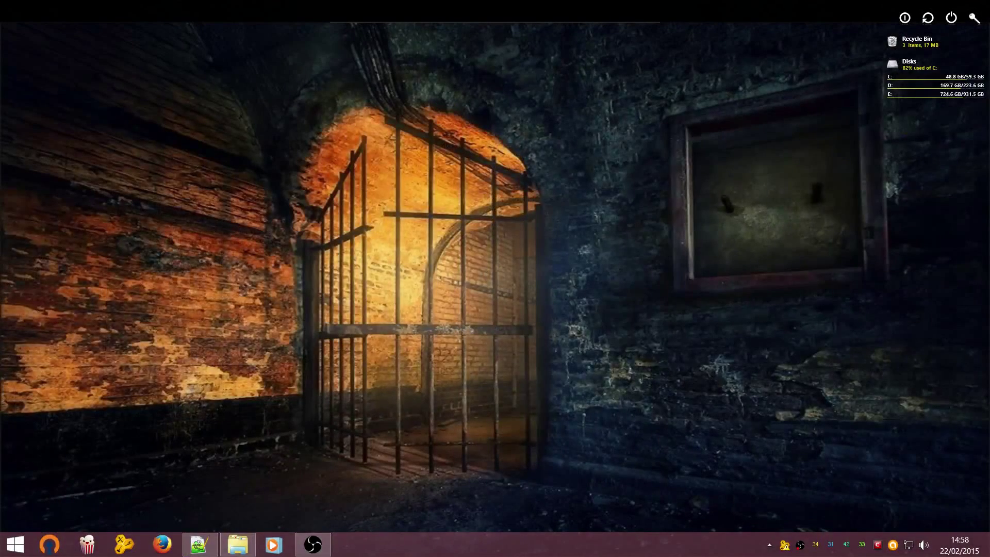